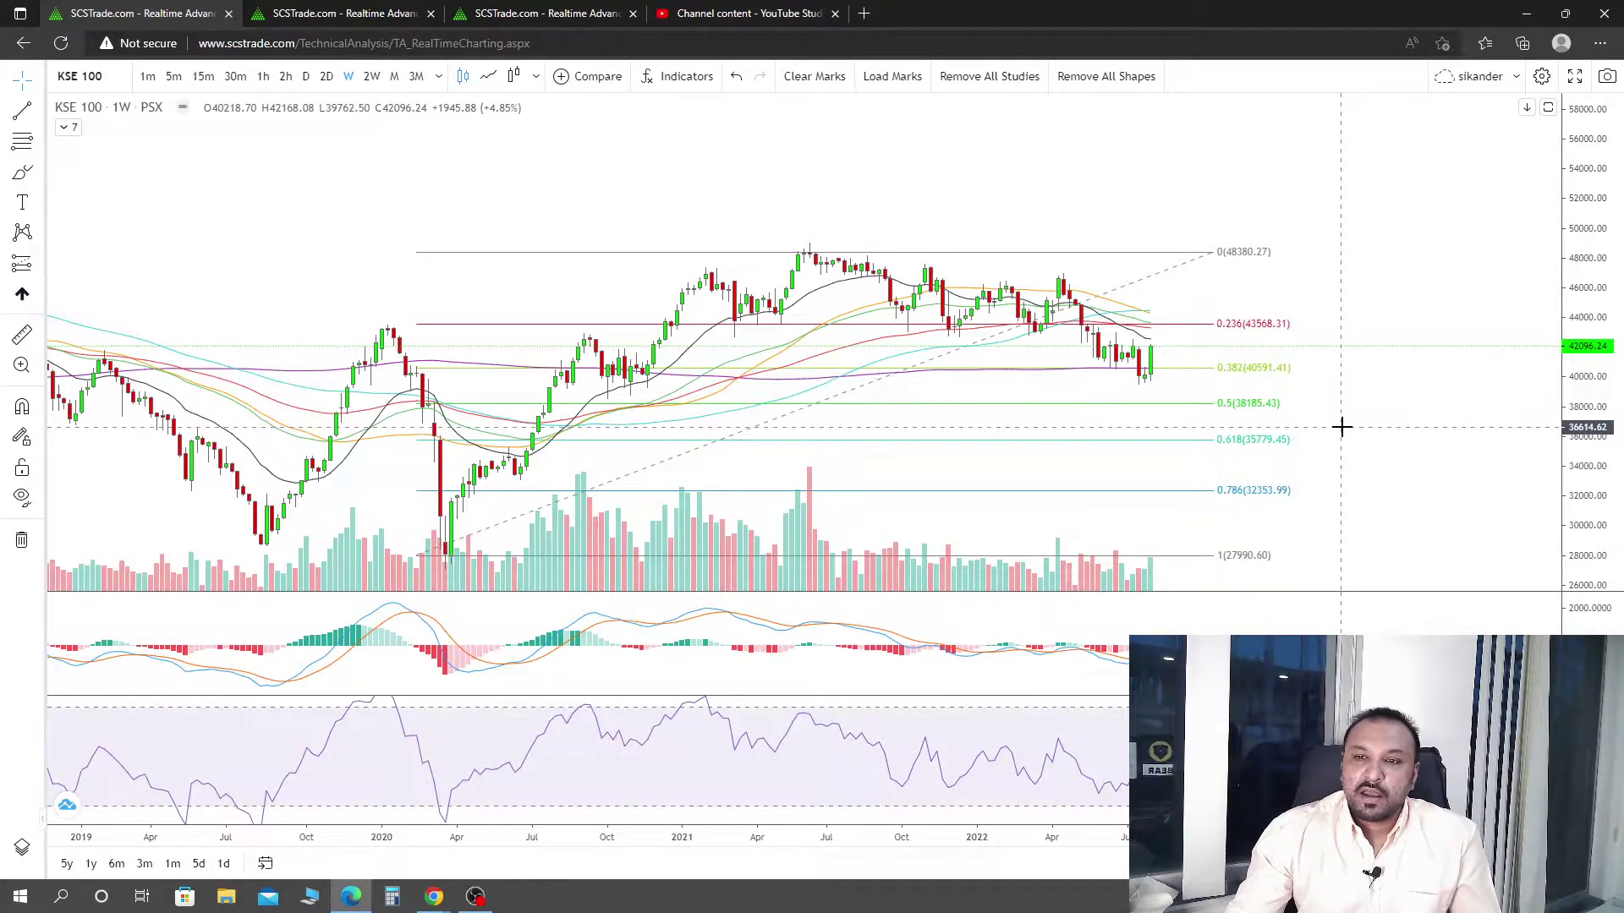
Pan and zoom the weekly chart around the Fibonacci levels and the 2021 peak, briefly maximizing MACD
scroll(1351, 420, "up", 3)
left_click_drag(1397, 423, 1272, 445)
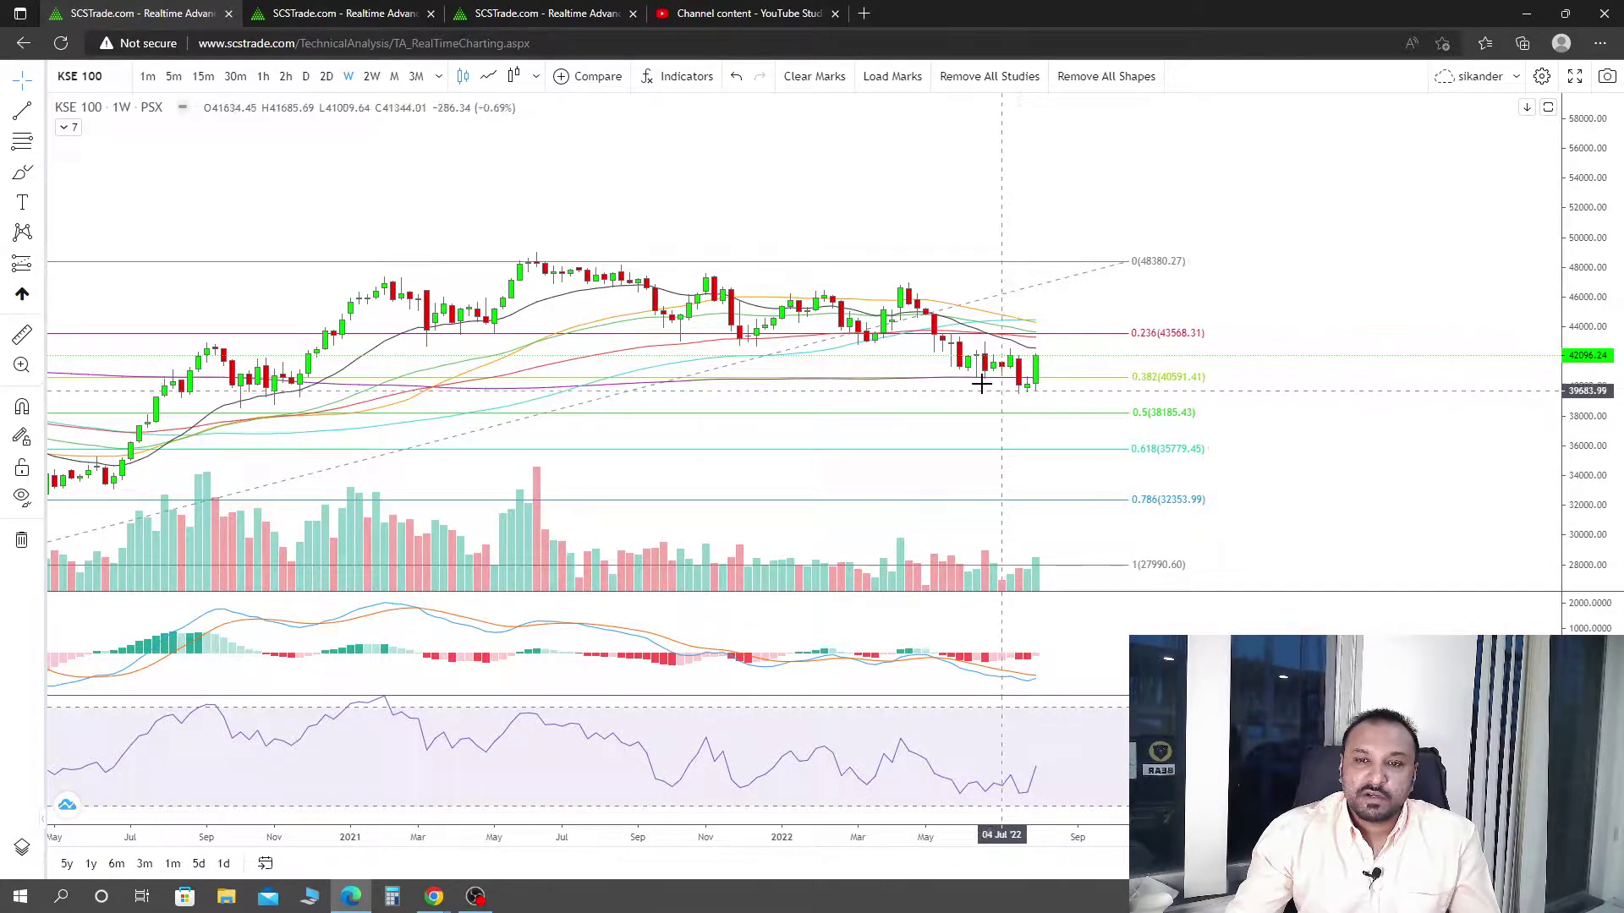
left_click_drag(1355, 500, 979, 486)
scroll(1309, 495, "down", 3)
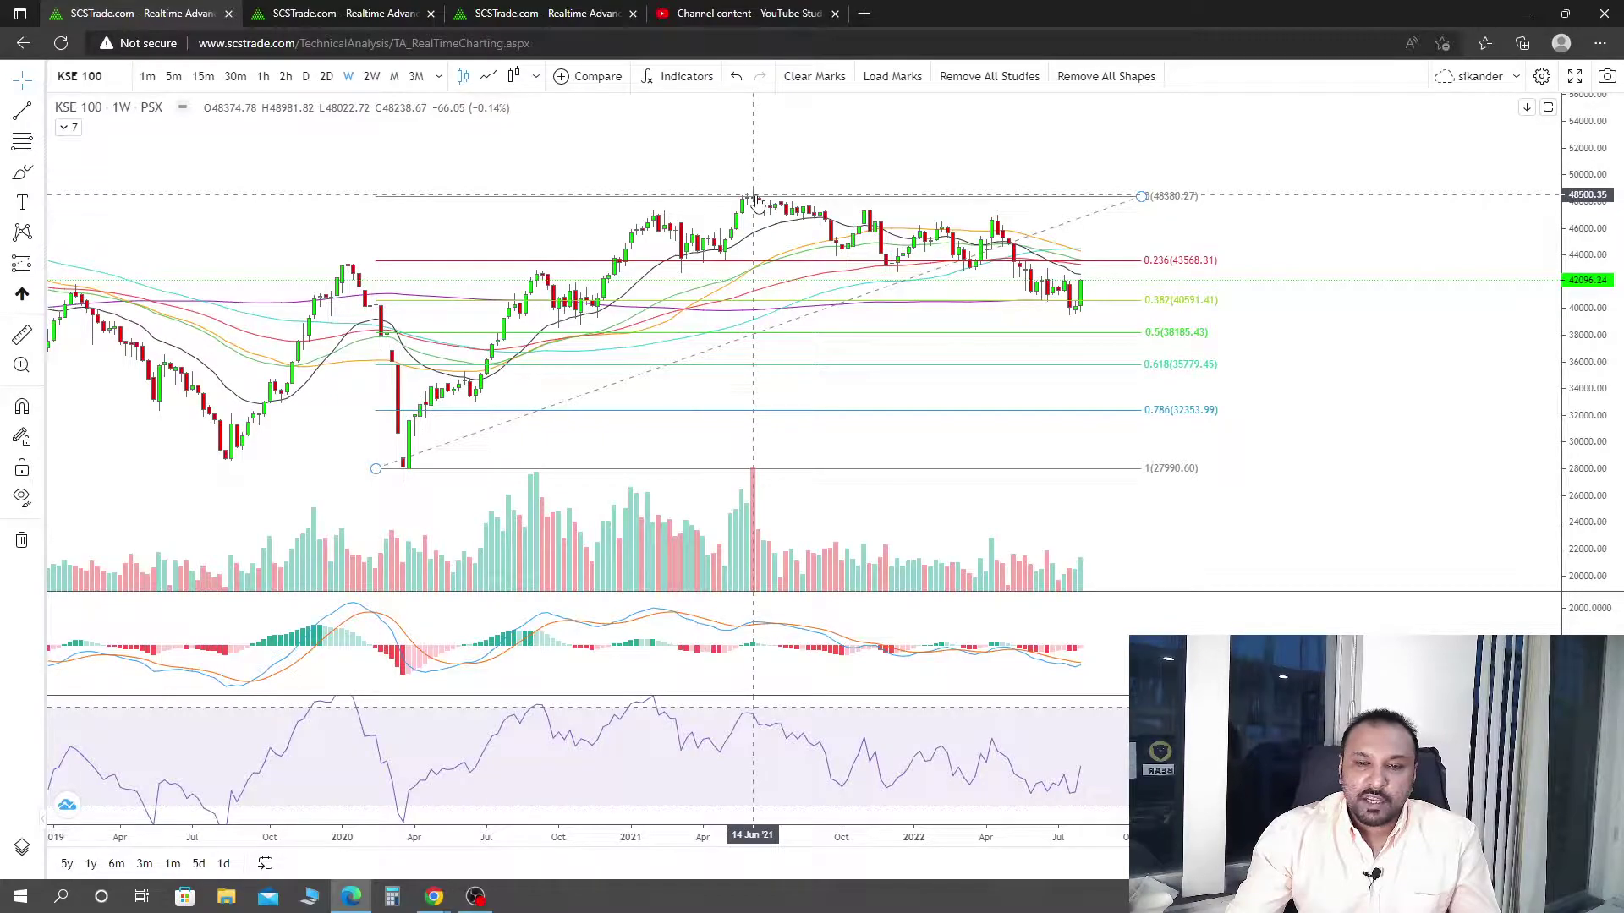
left_click_drag(785, 232, 740, 290)
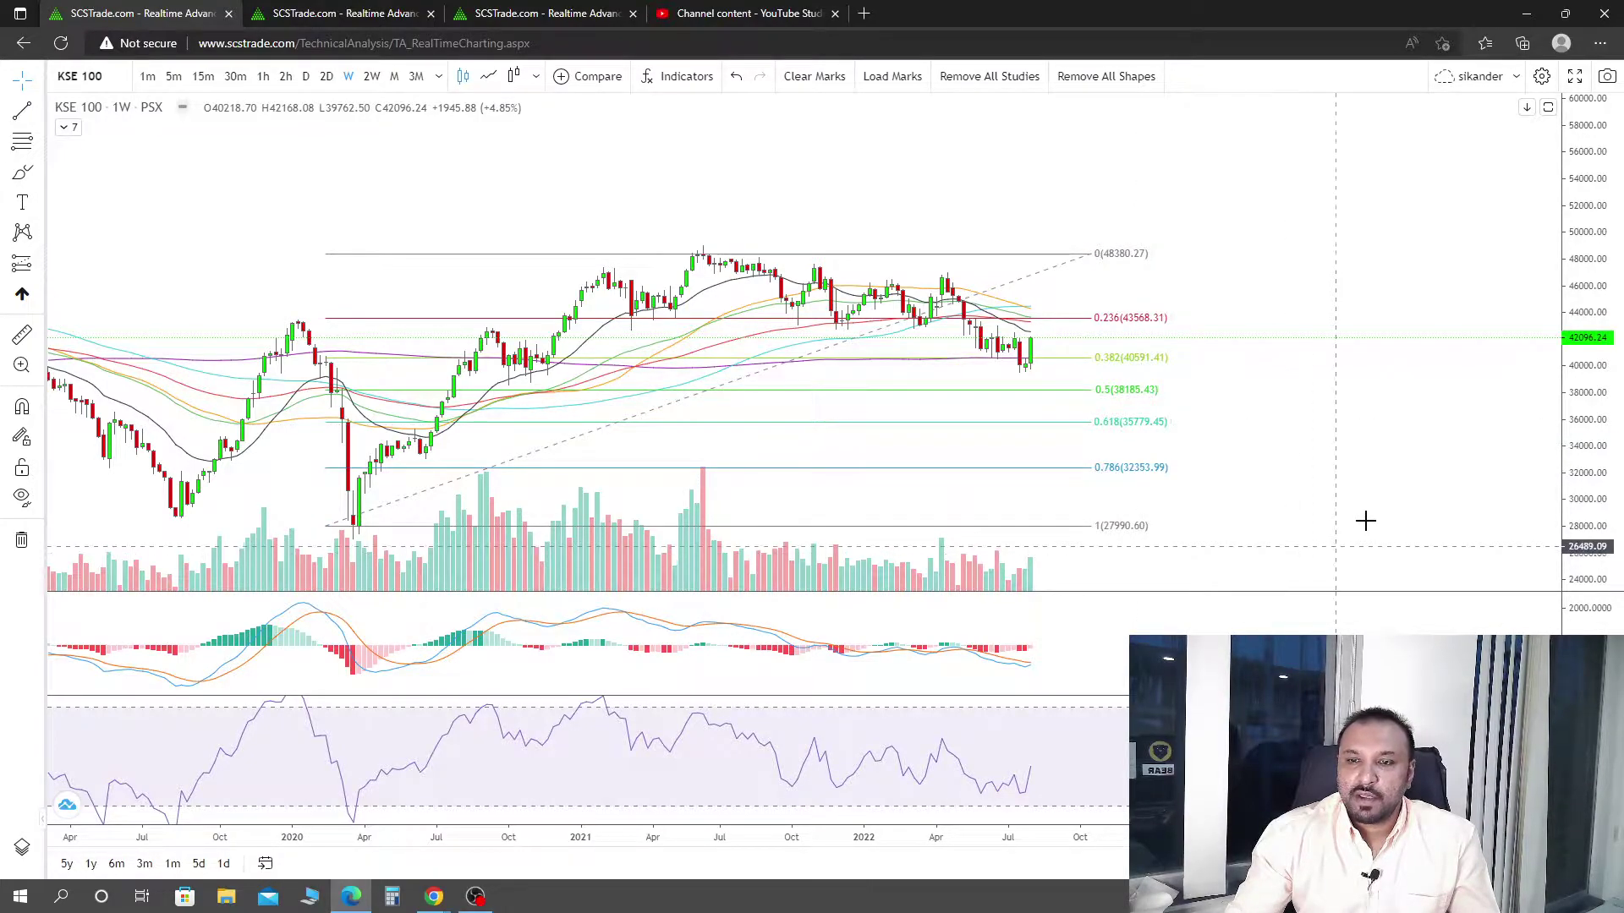
scroll(1341, 511, "right", 2)
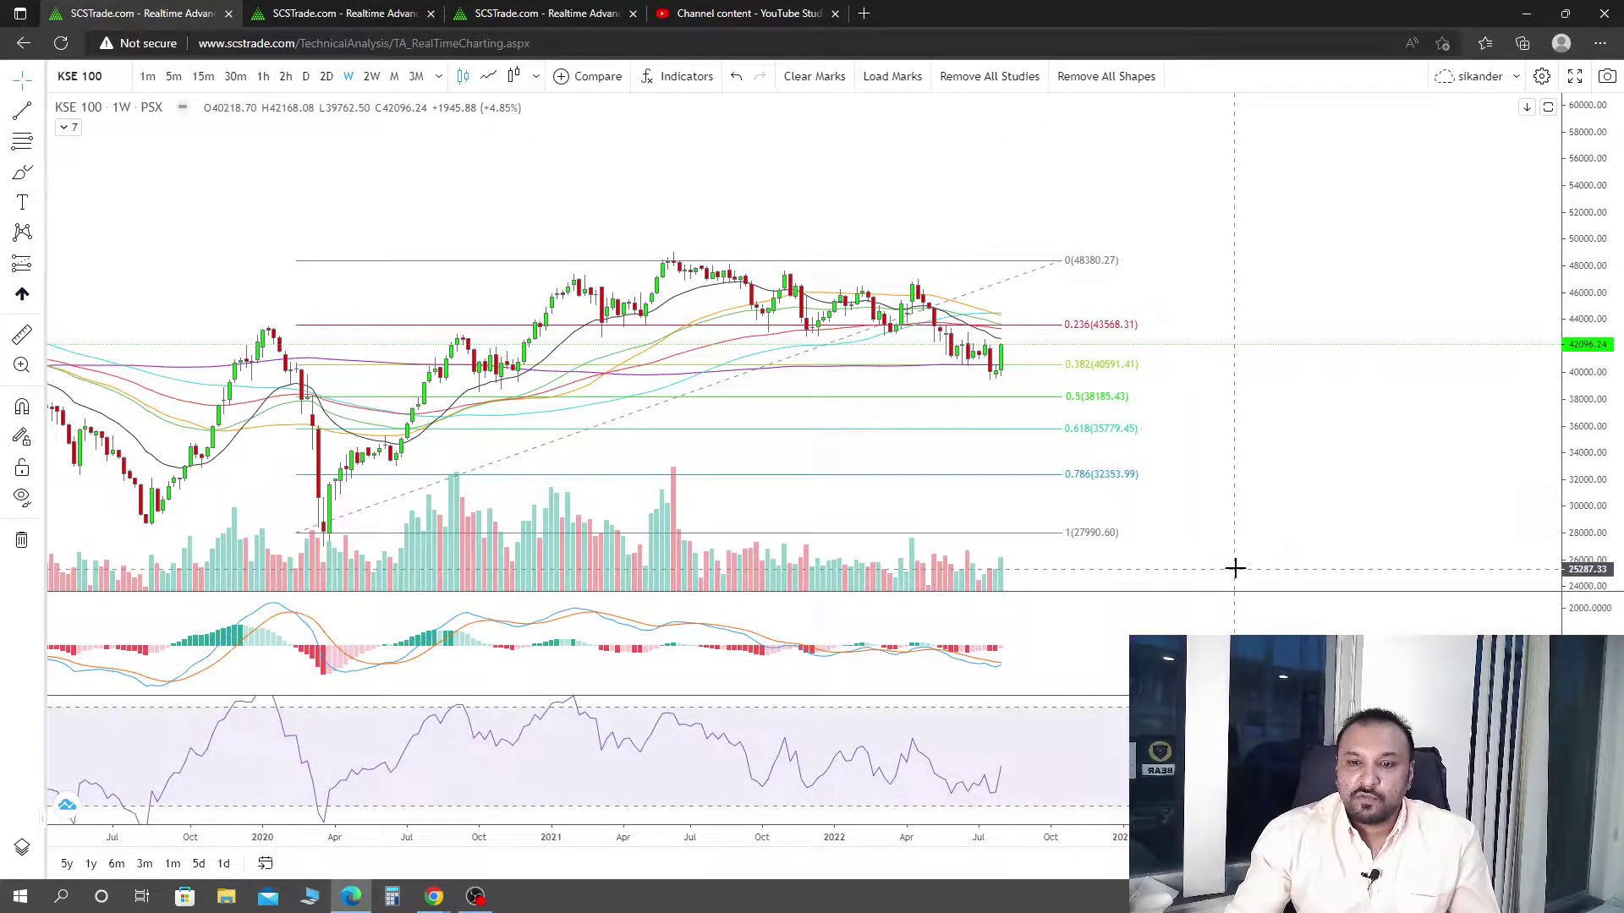
left_click(1112, 657)
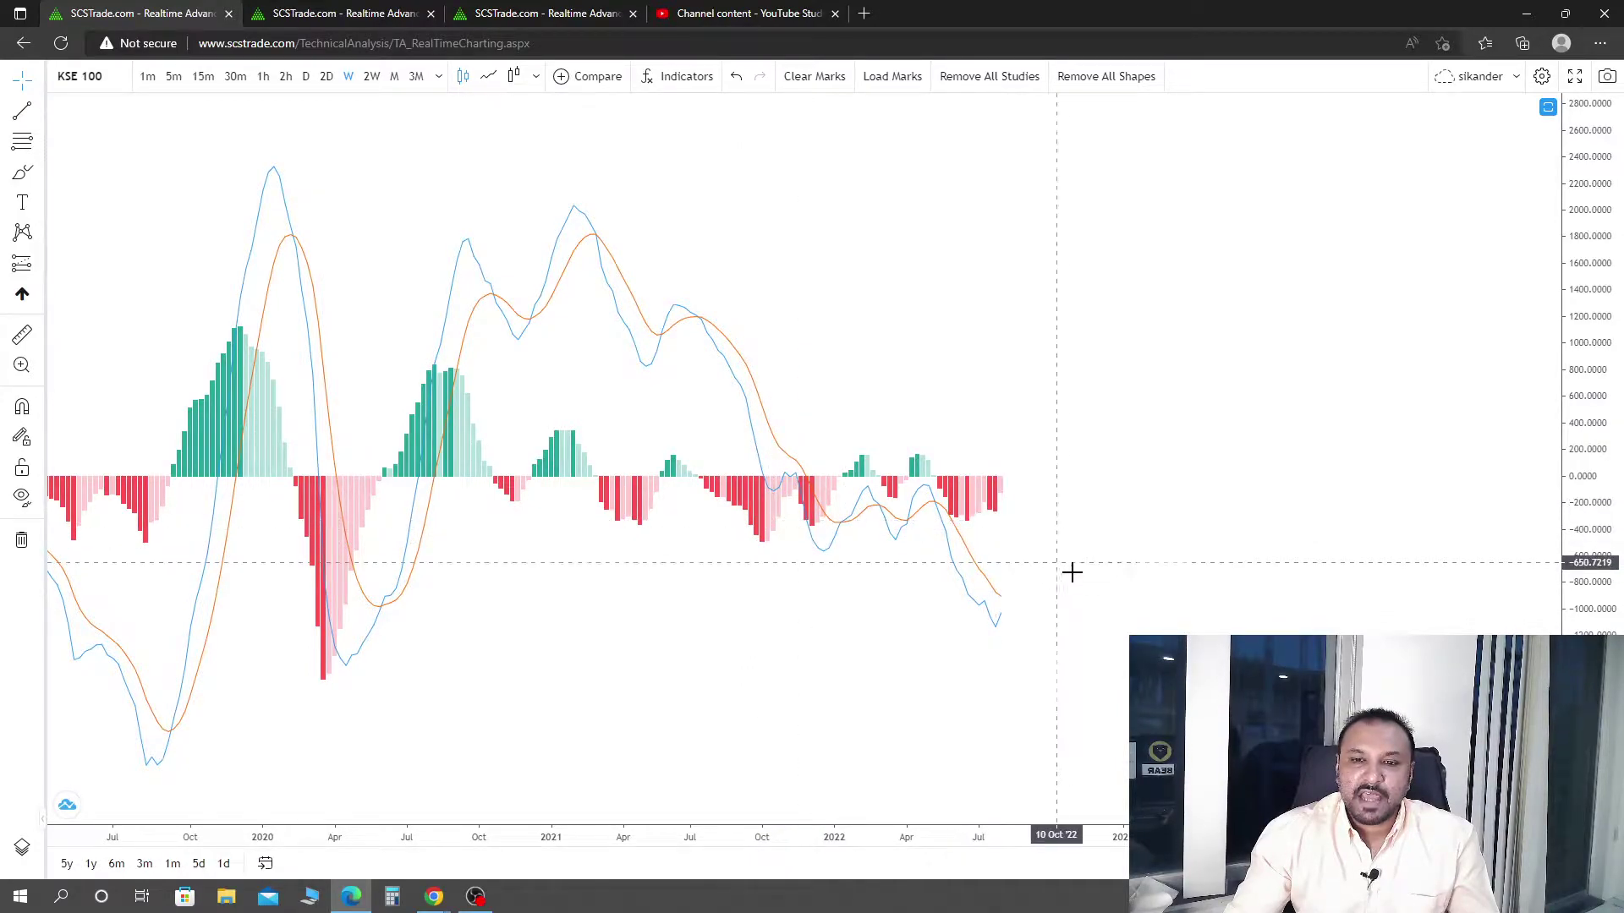
double_click(1193, 581)
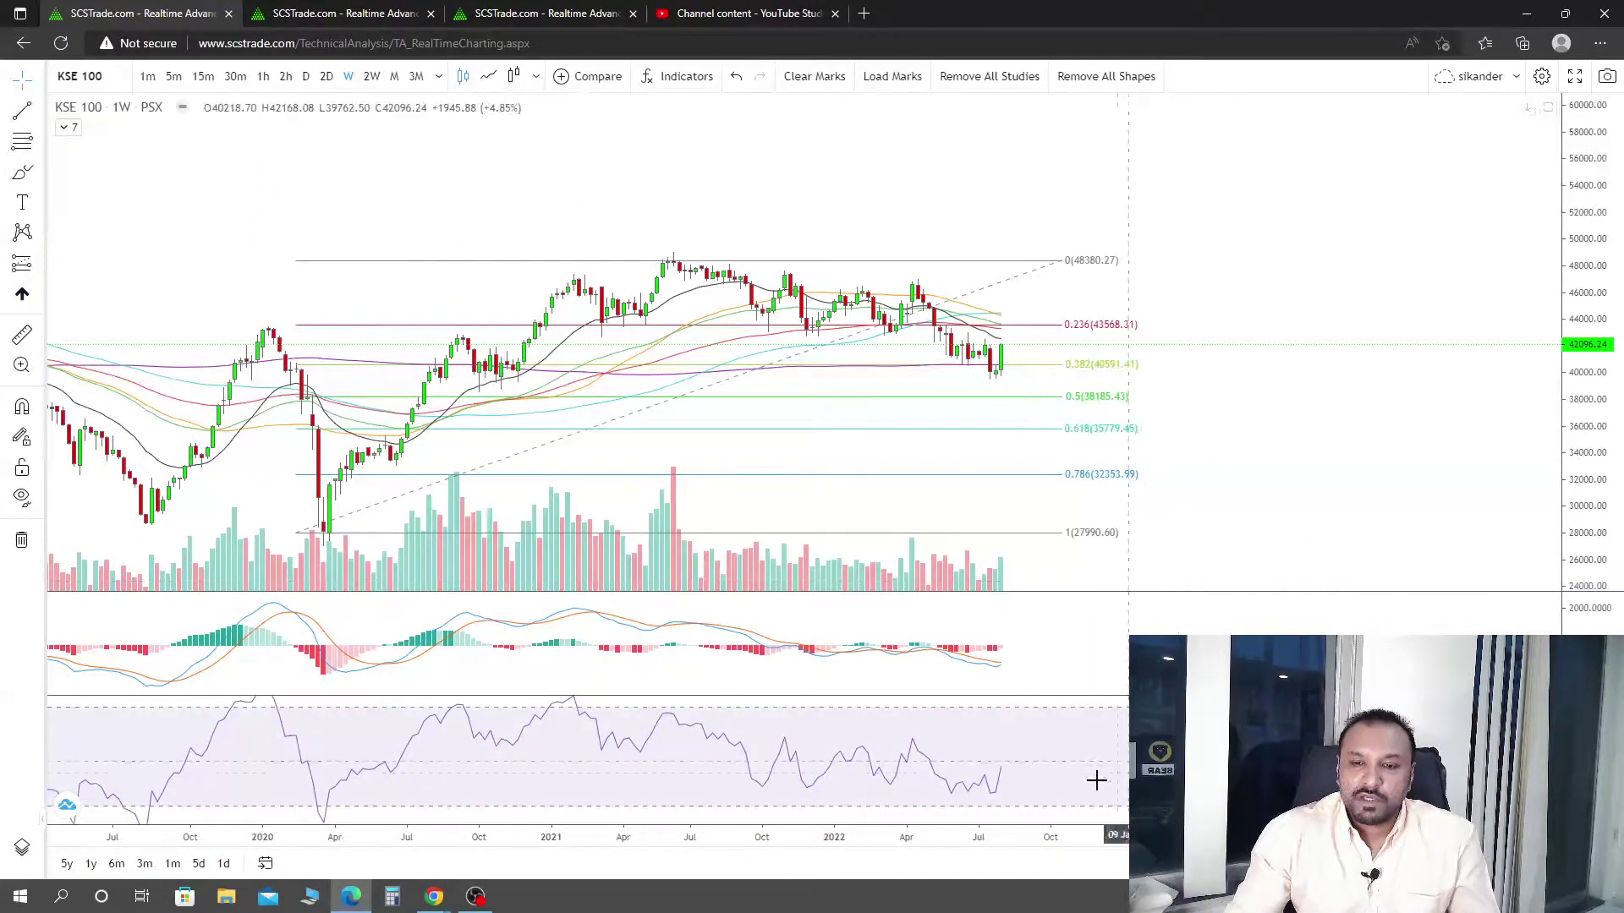
double_click(1083, 757)
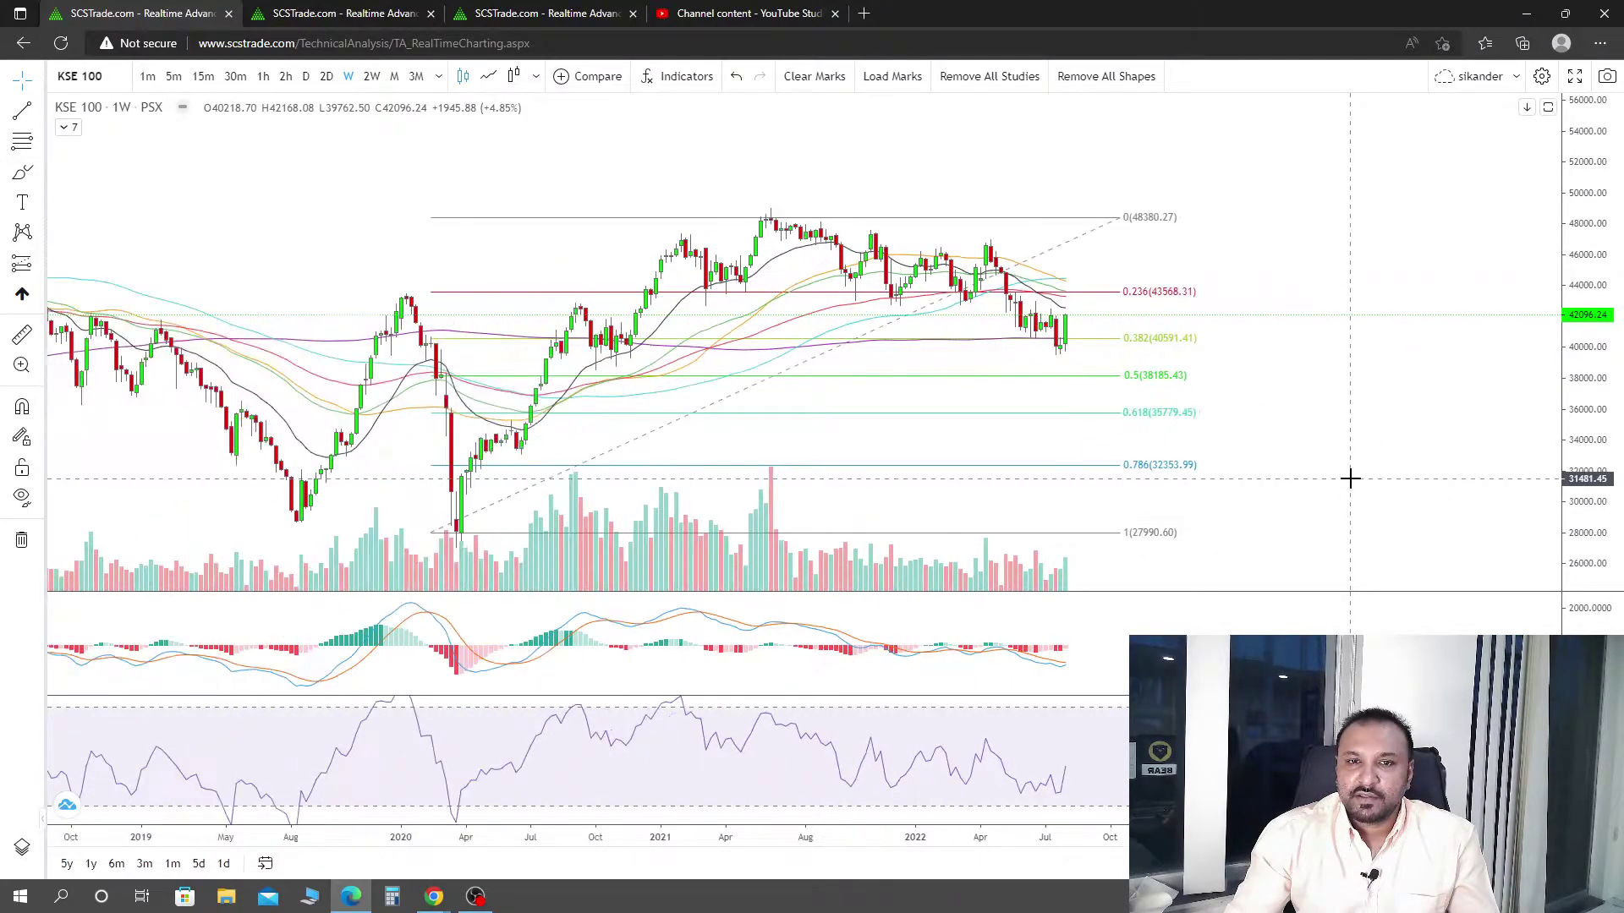
On the daily KSE 100 chart, centre and enlarge the Fibonacci levels, then maximize the RSI pane
key("ctrl+Tab")
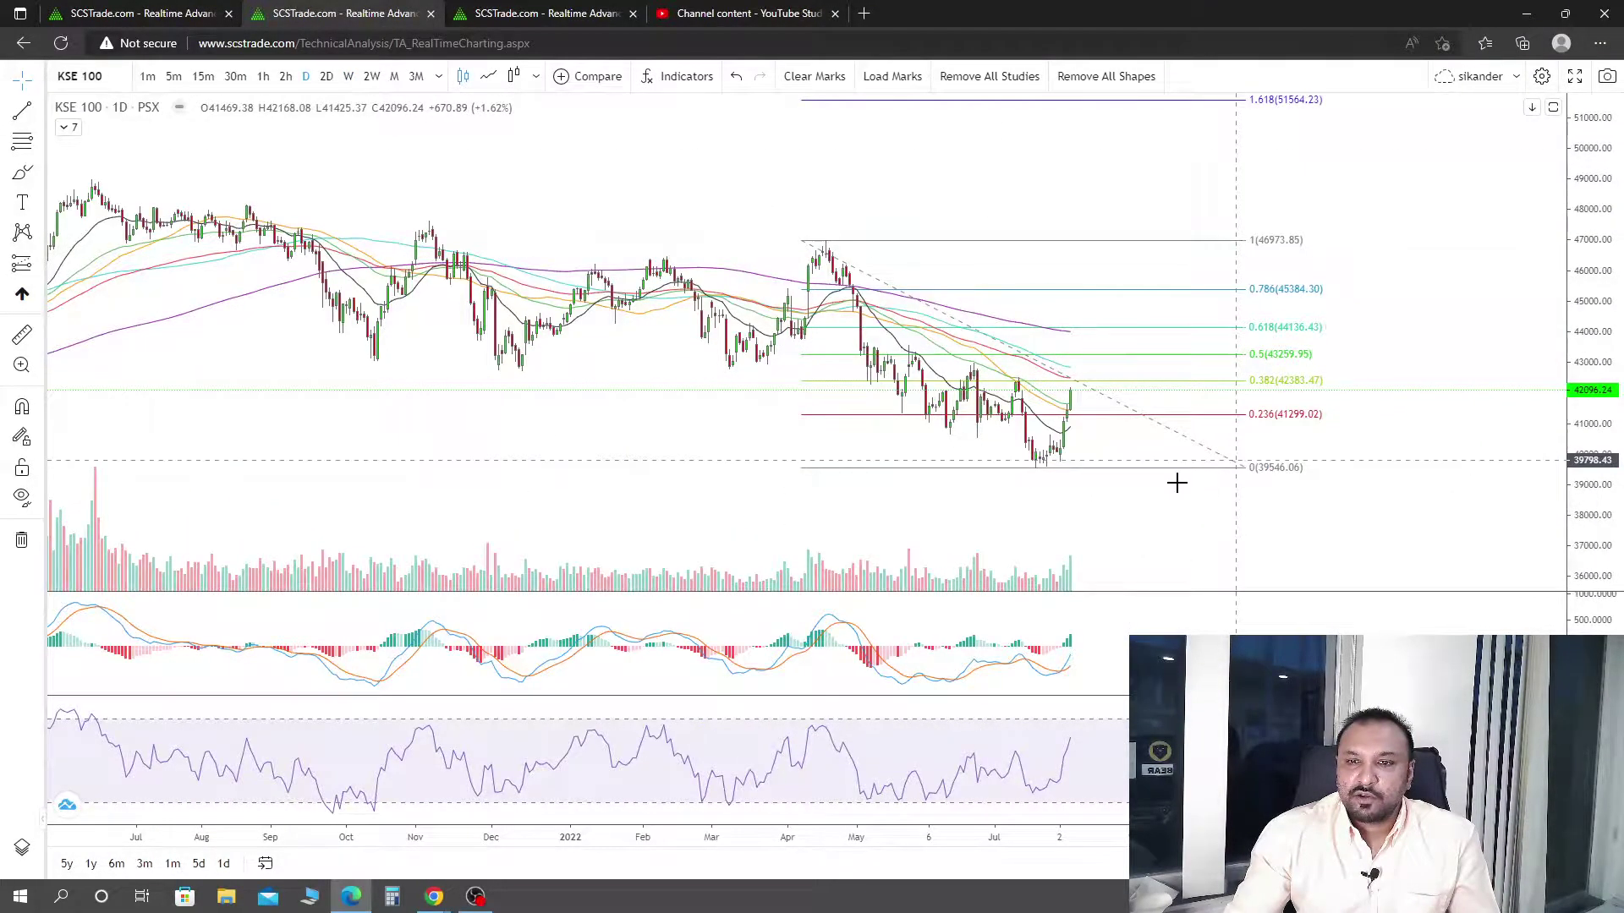
scroll(1139, 501, "up", 5)
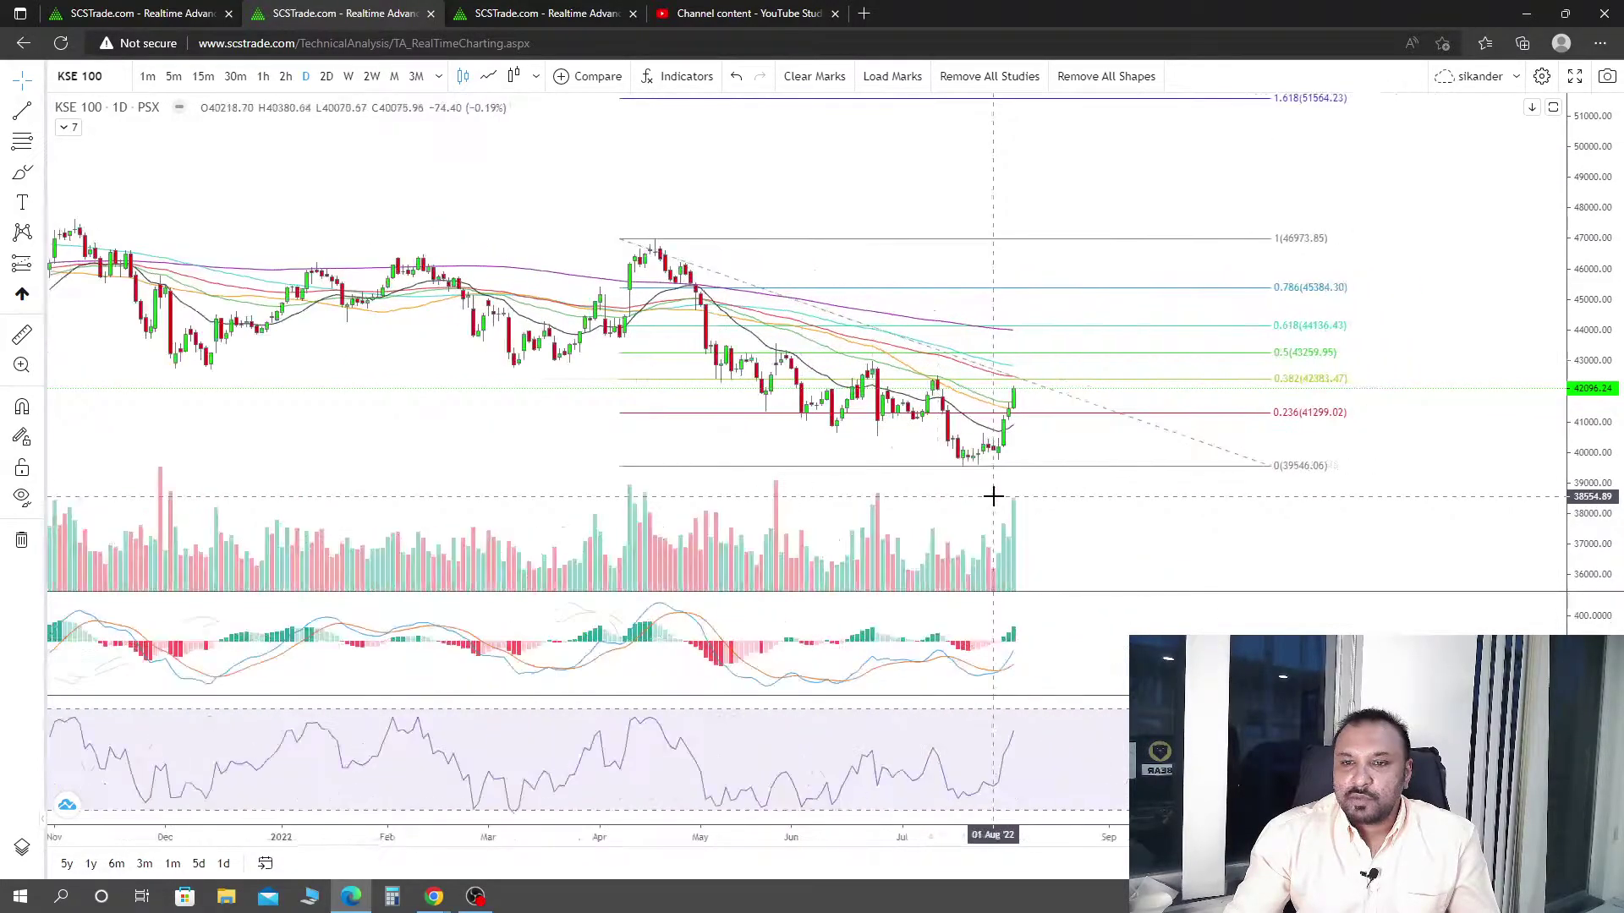
left_click_drag(1131, 501, 1092, 469)
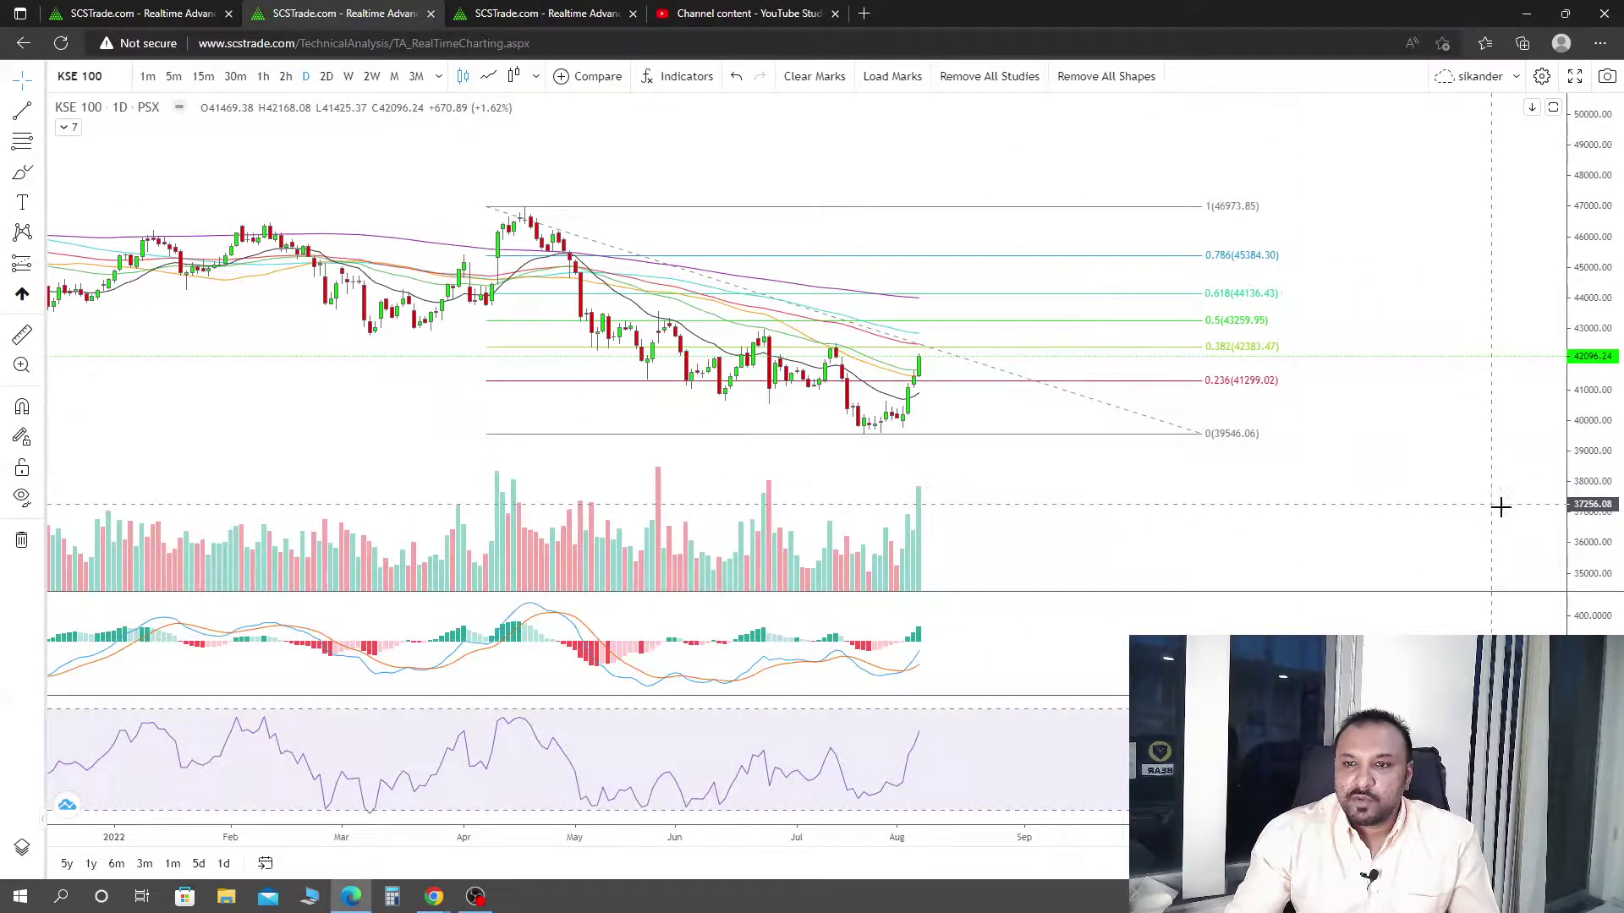
left_click_drag(1601, 541, 1598, 487)
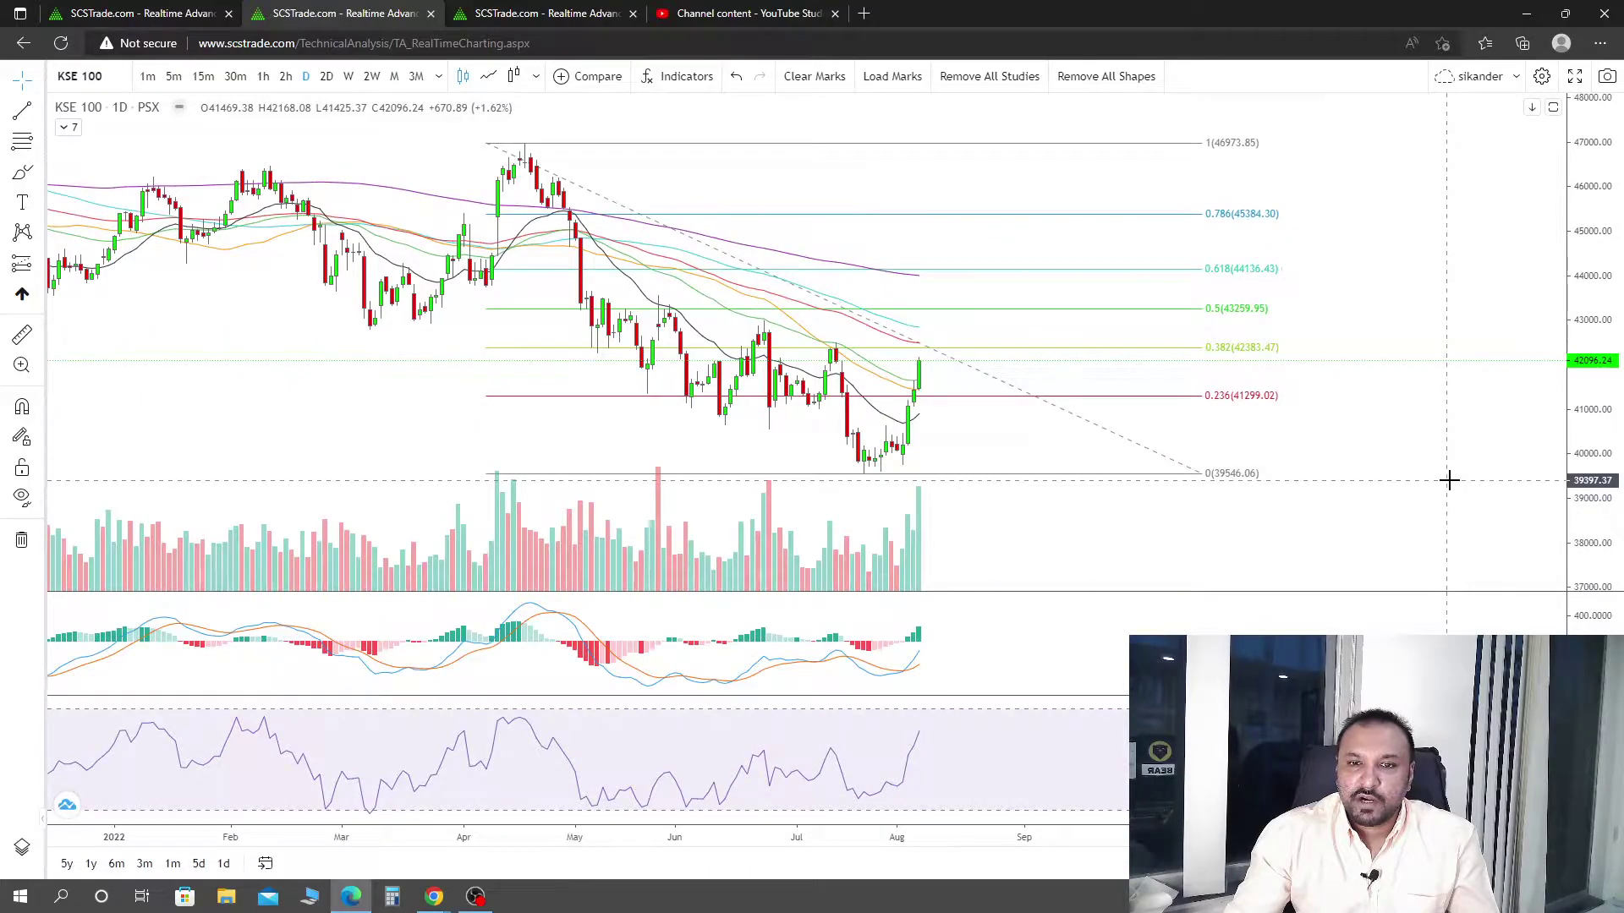
left_click_drag(1387, 475, 1387, 494)
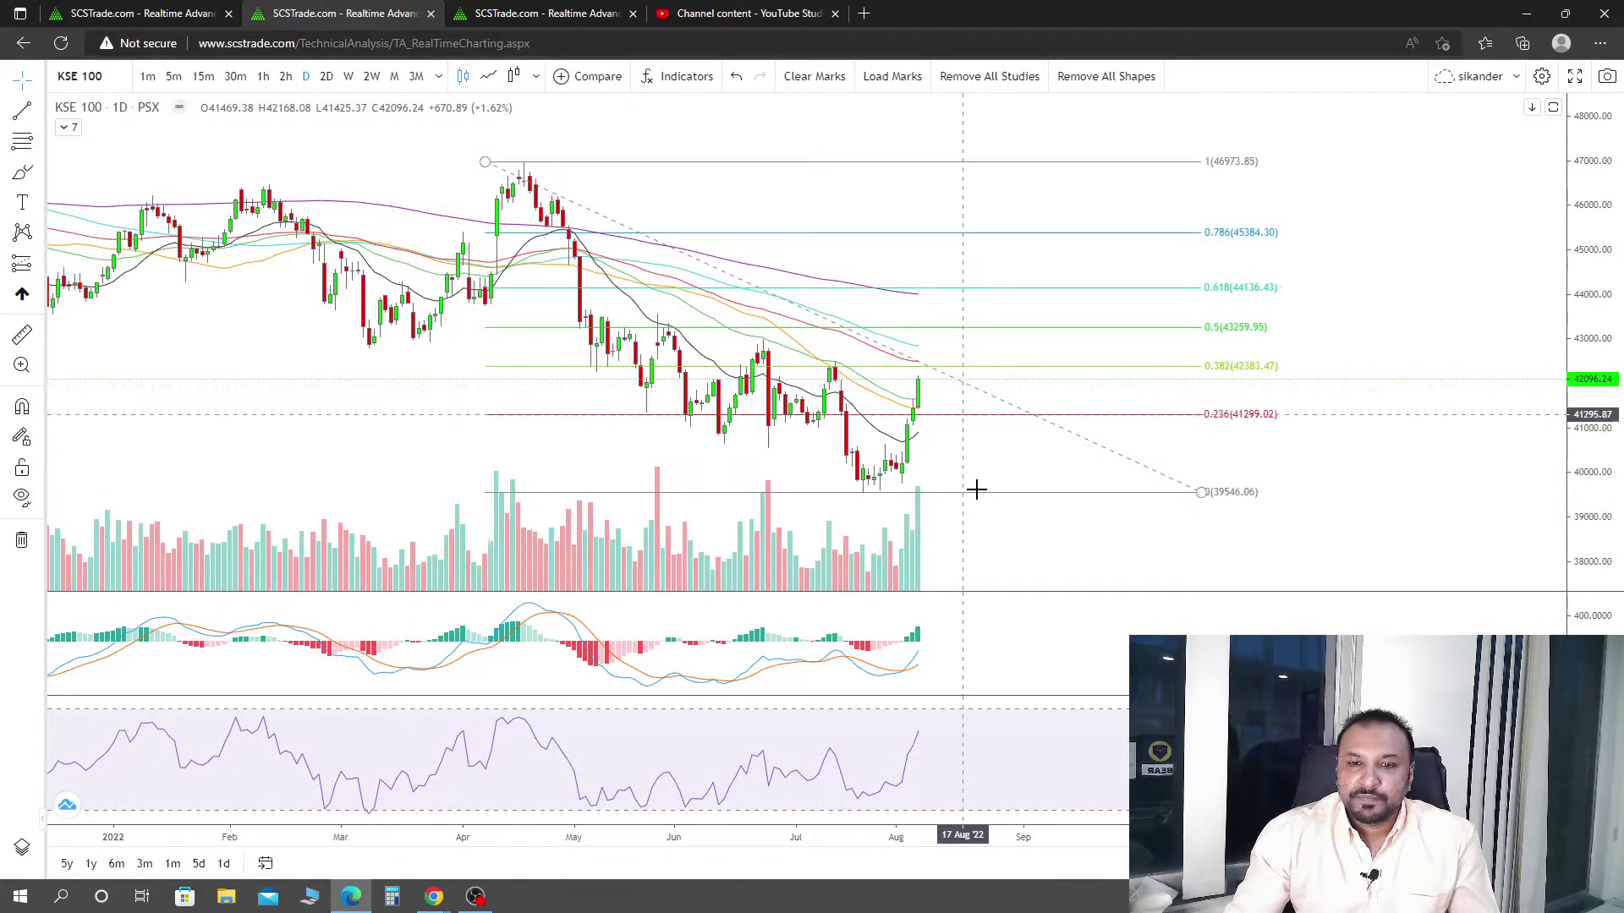
scroll(1062, 471, "down", 2)
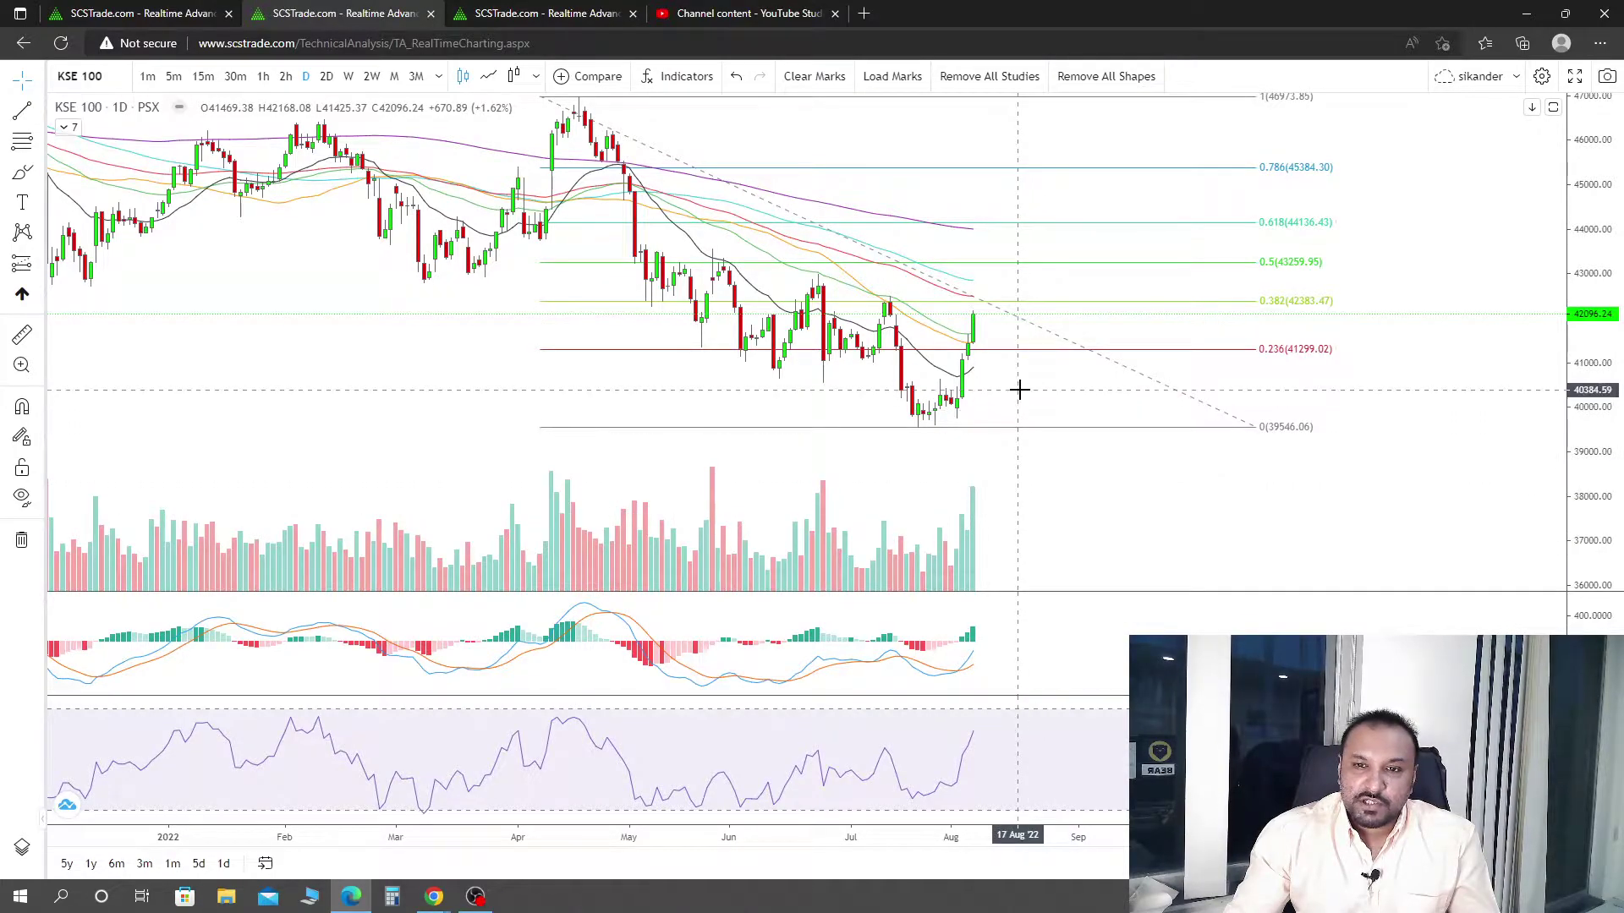
left_click_drag(1019, 389, 1035, 444)
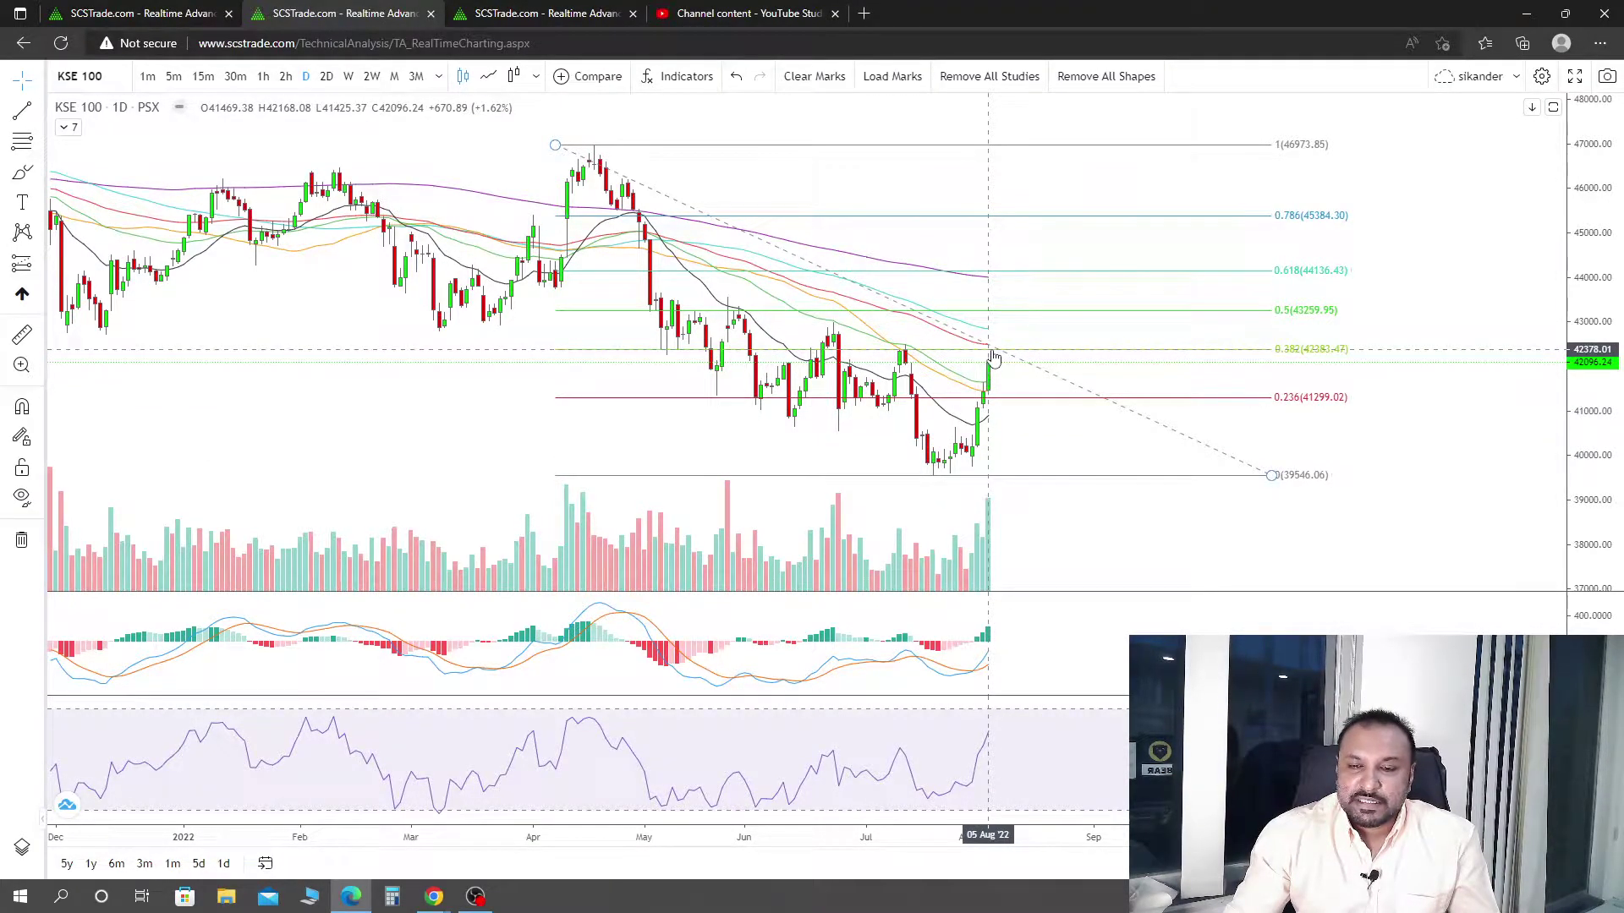
double_click(1116, 740)
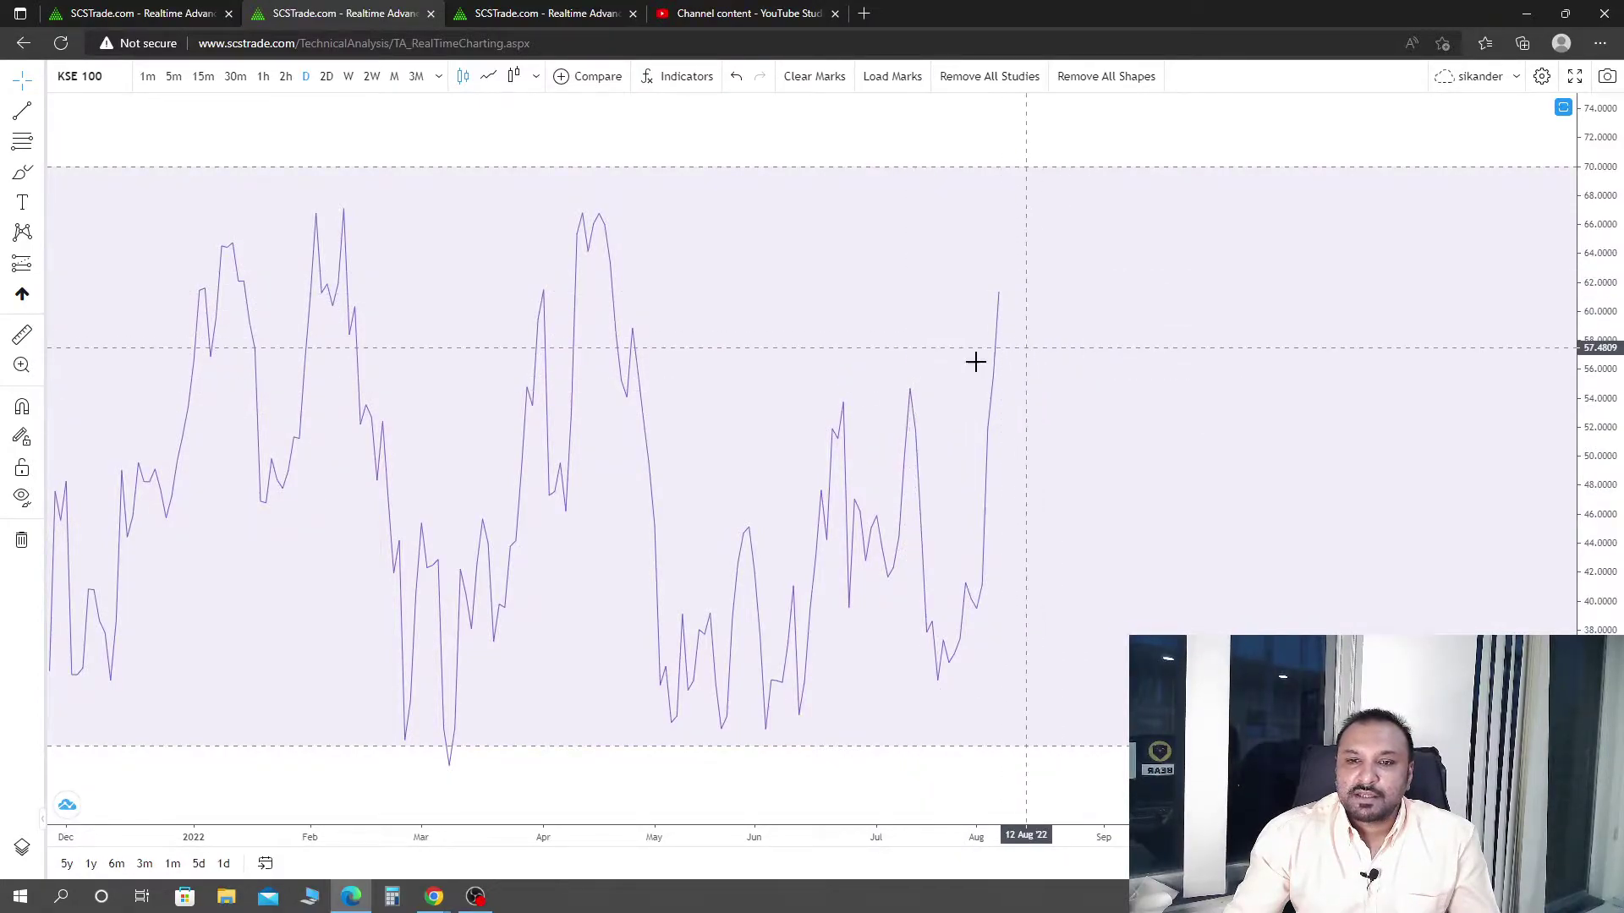
Restore the daily chart's price, volume, MACD and RSI panes and deselect the Fibonacci drawing
double_click(1114, 475)
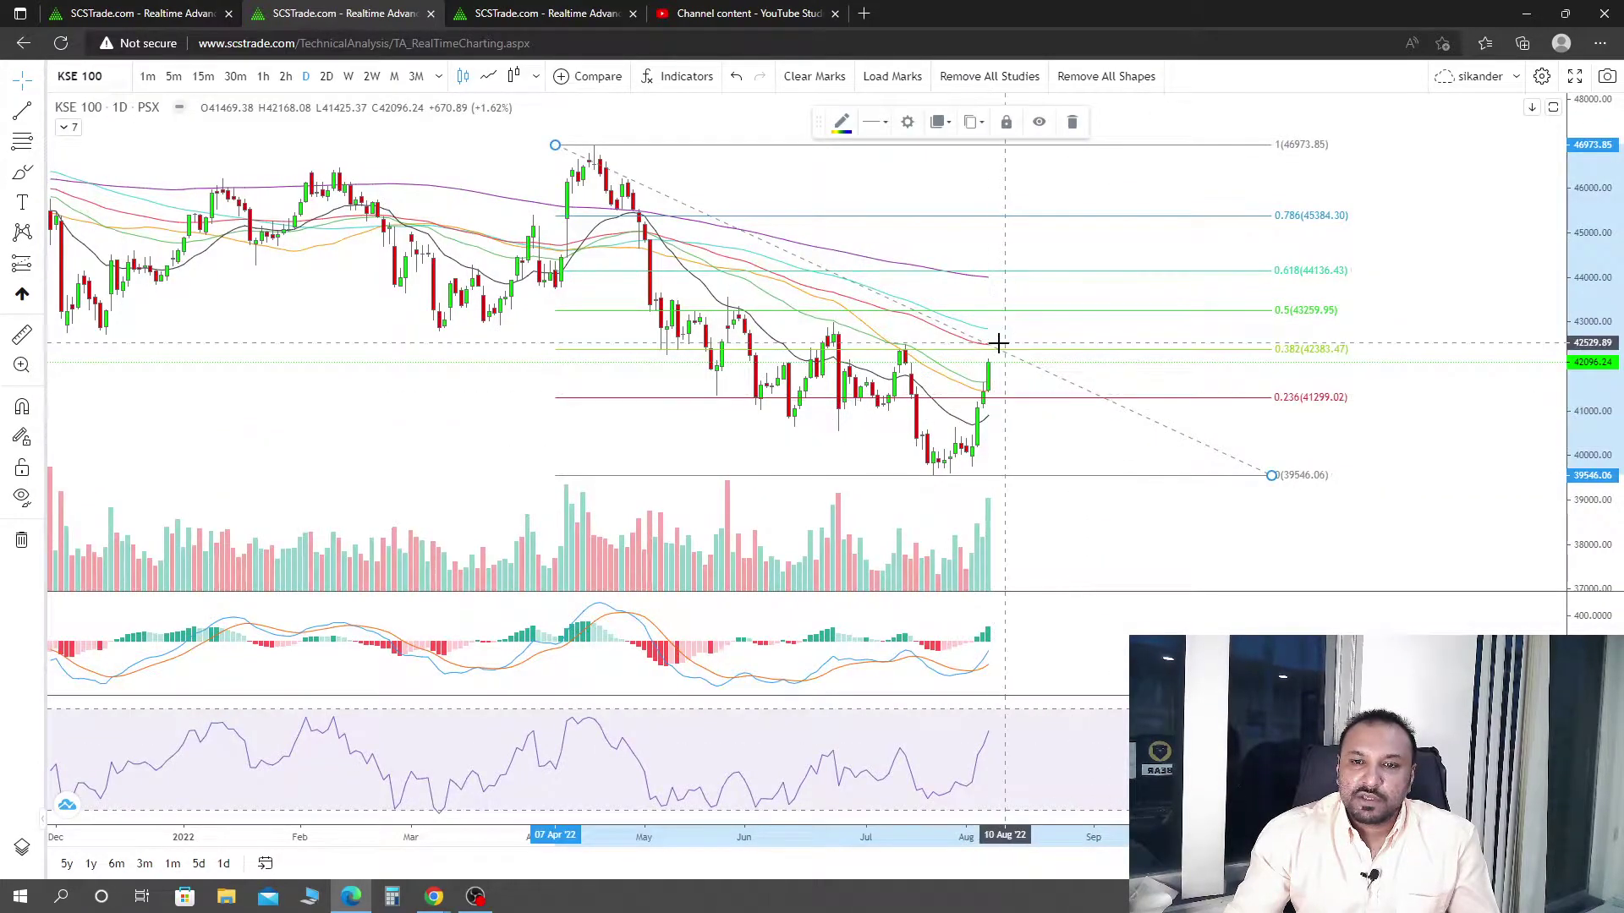
left_click(1020, 386)
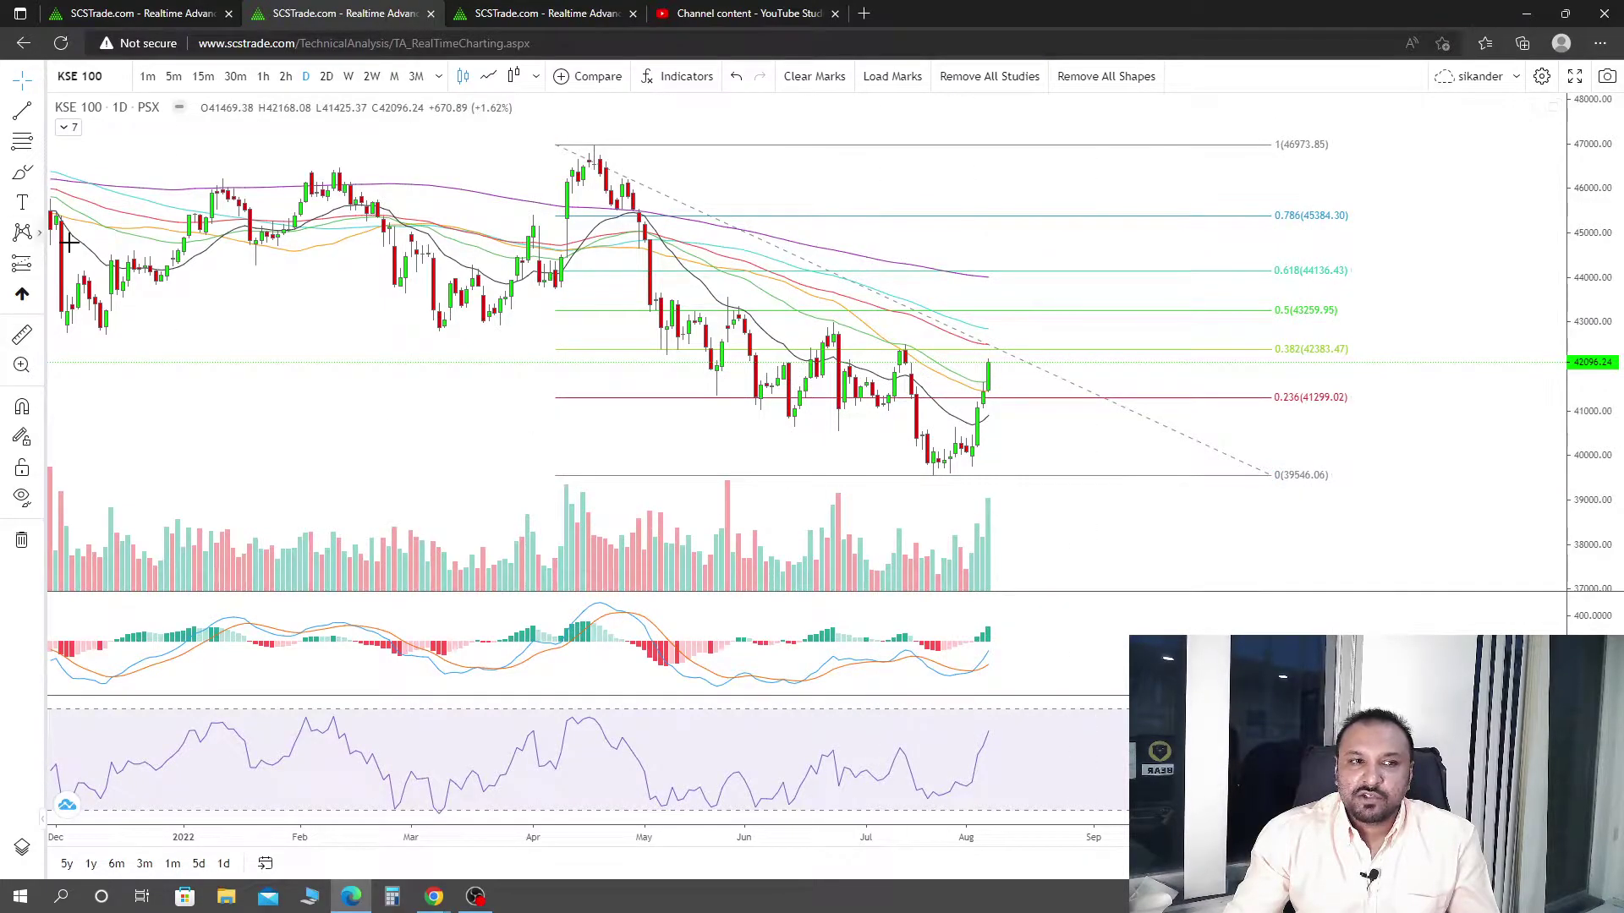
Draw a level trend line at about 40840 from mid-May to past the August candles
left_click(22, 113)
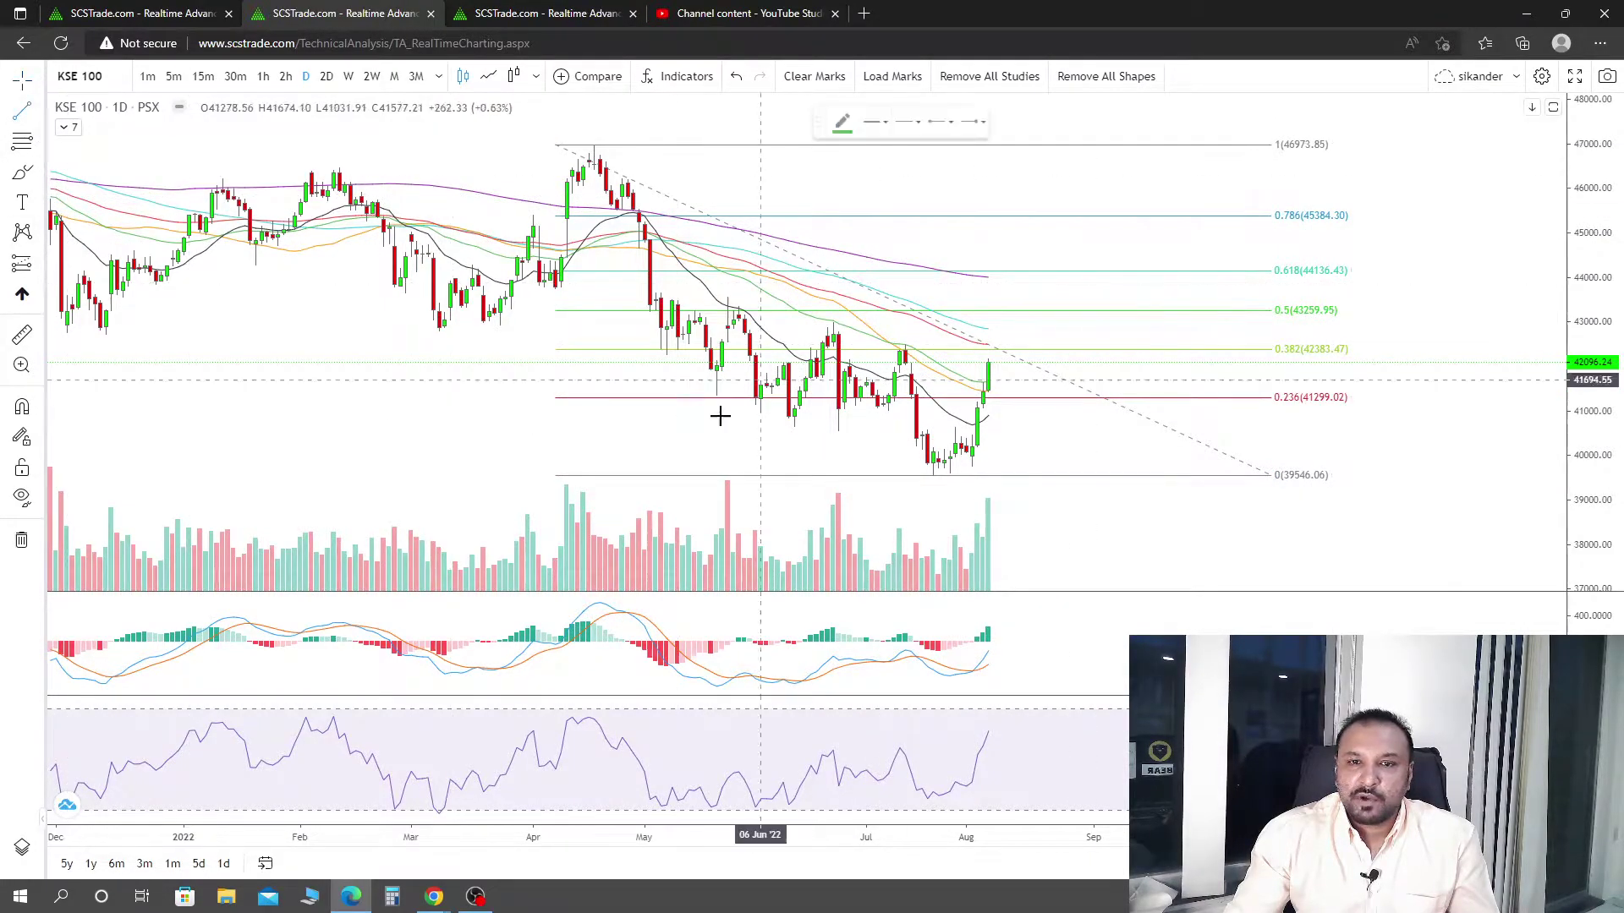
left_click(671, 418)
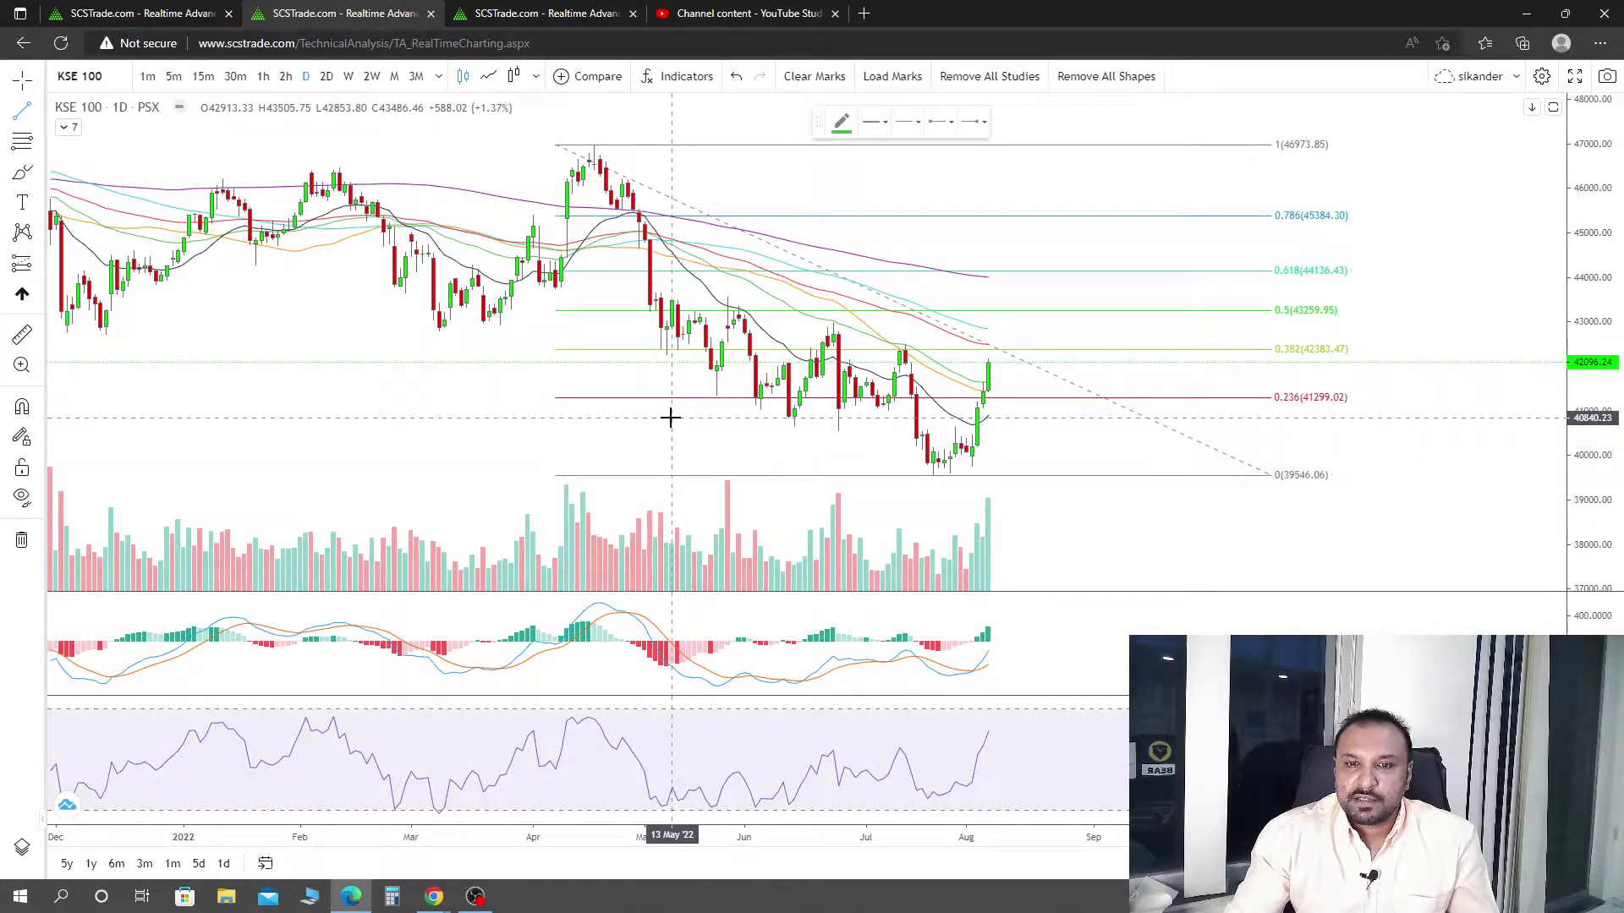
left_click(1321, 414)
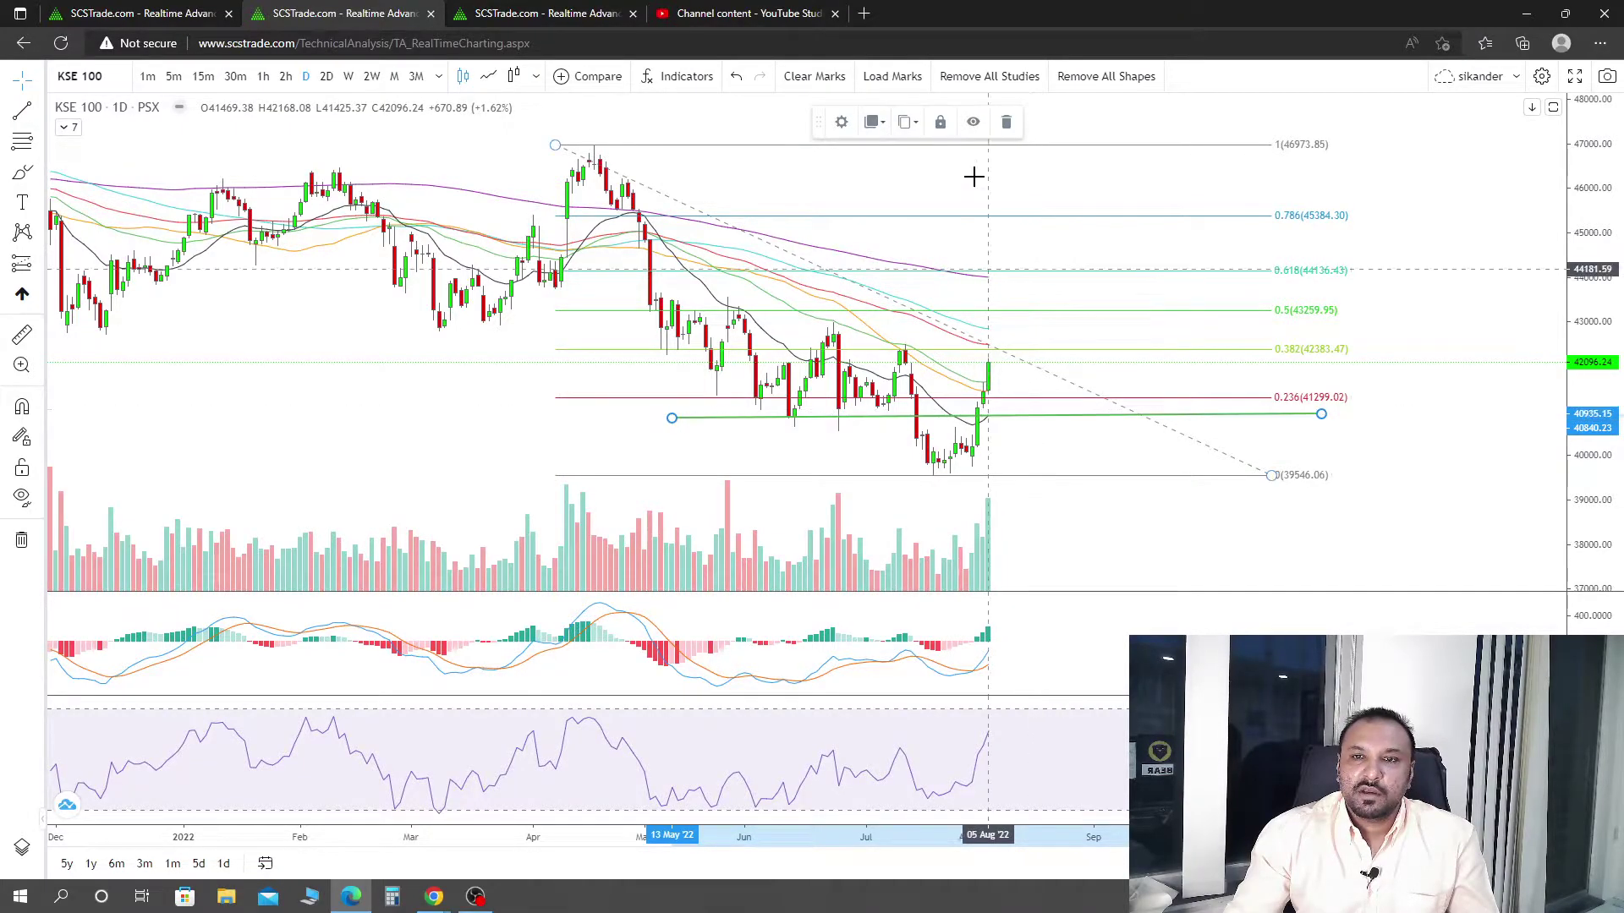
Delete the green horizontal support line near 40935 from the daily chart
left_click(1008, 124)
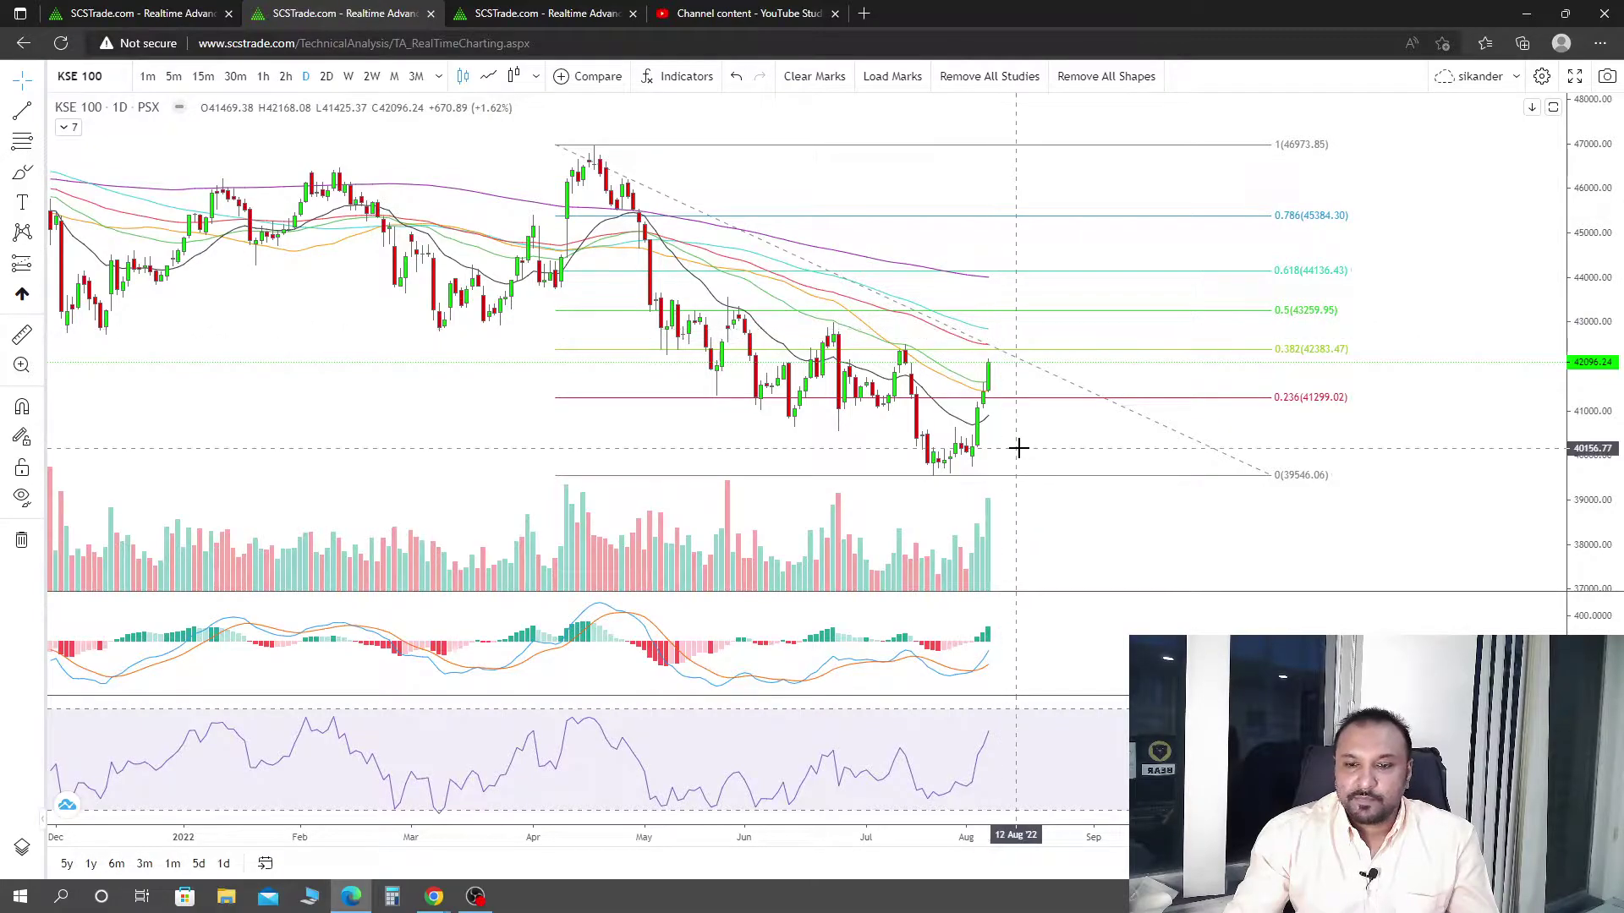
Zoom and pan the hourly chart's Fibonacci levels, then go back through daily to the weekly chart
left_click(487, 8)
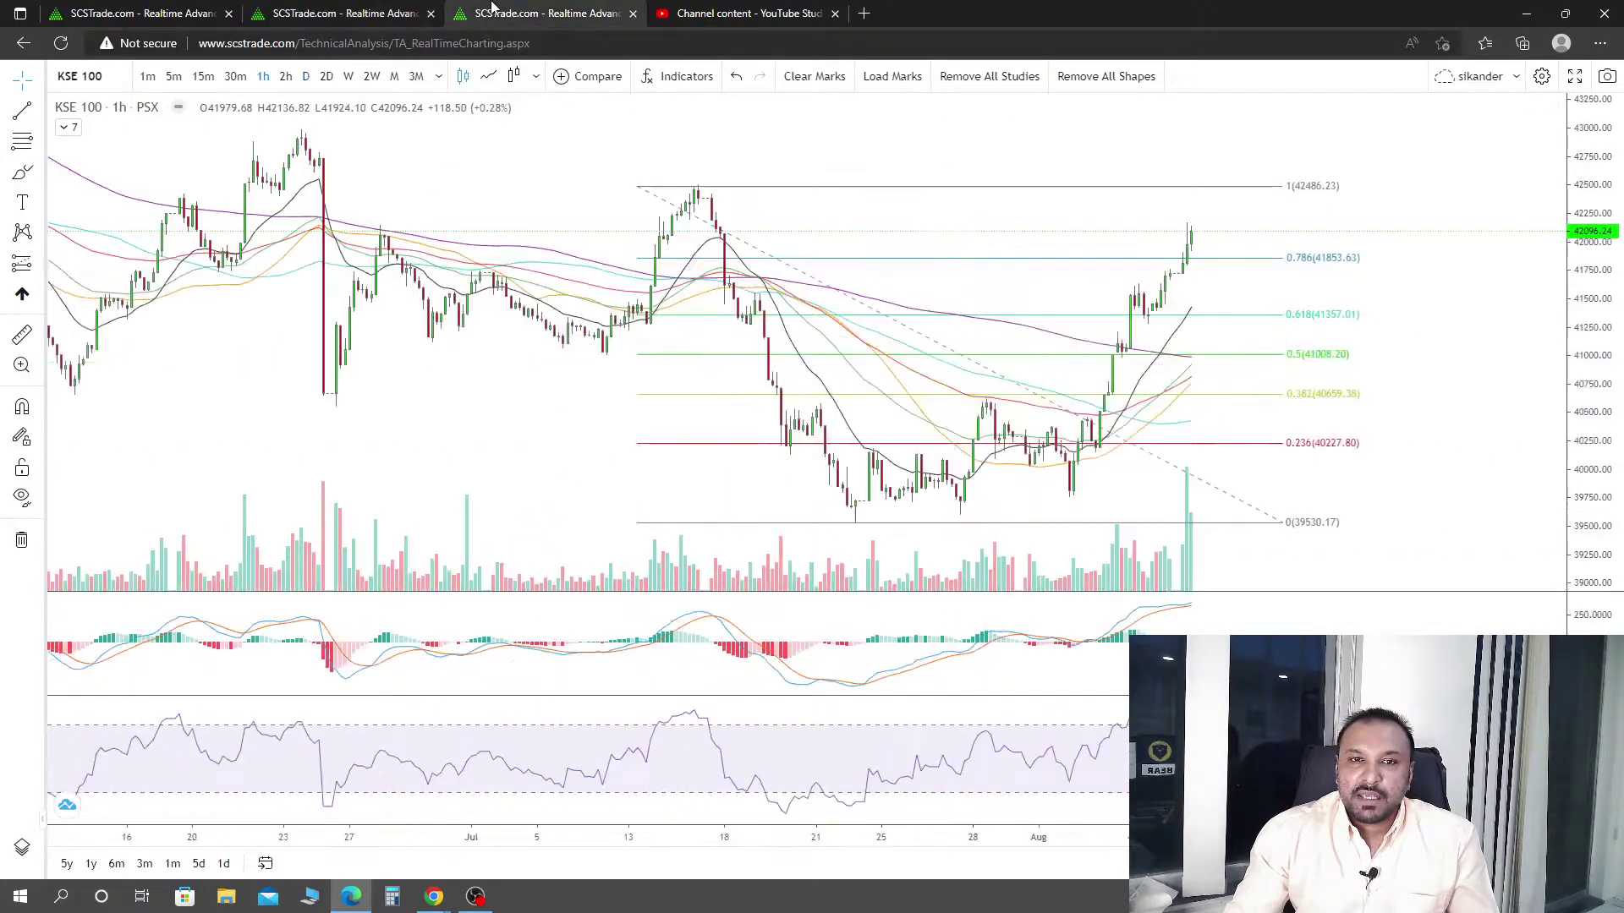
scroll(1443, 362, "up", 3)
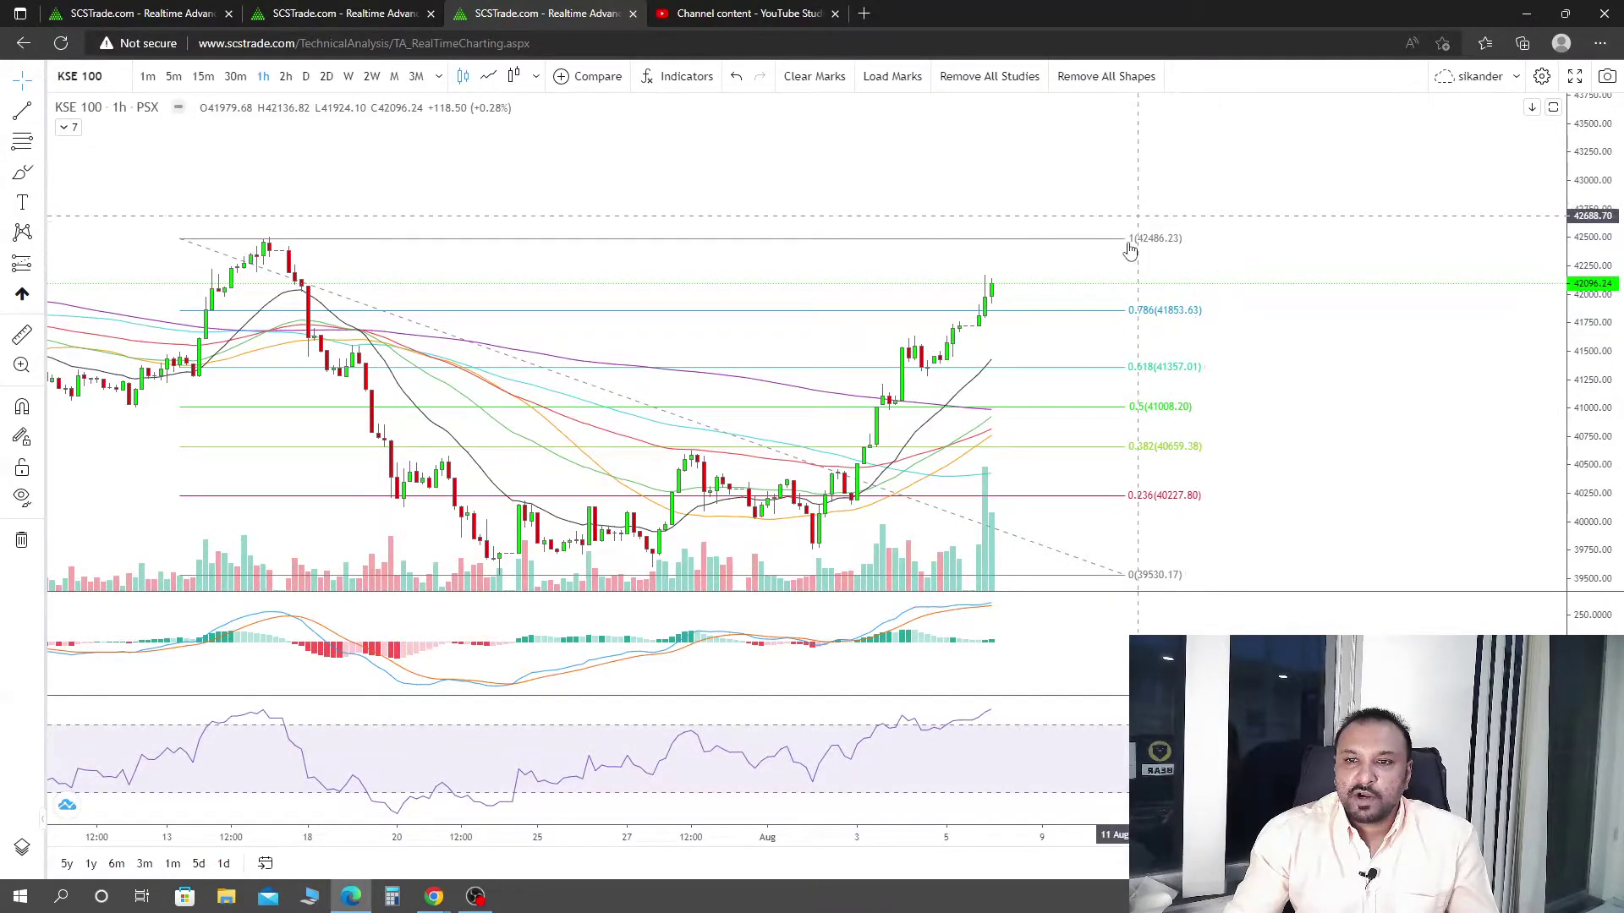
left_click_drag(1305, 403, 1339, 331)
scroll(1350, 368, "down", 5)
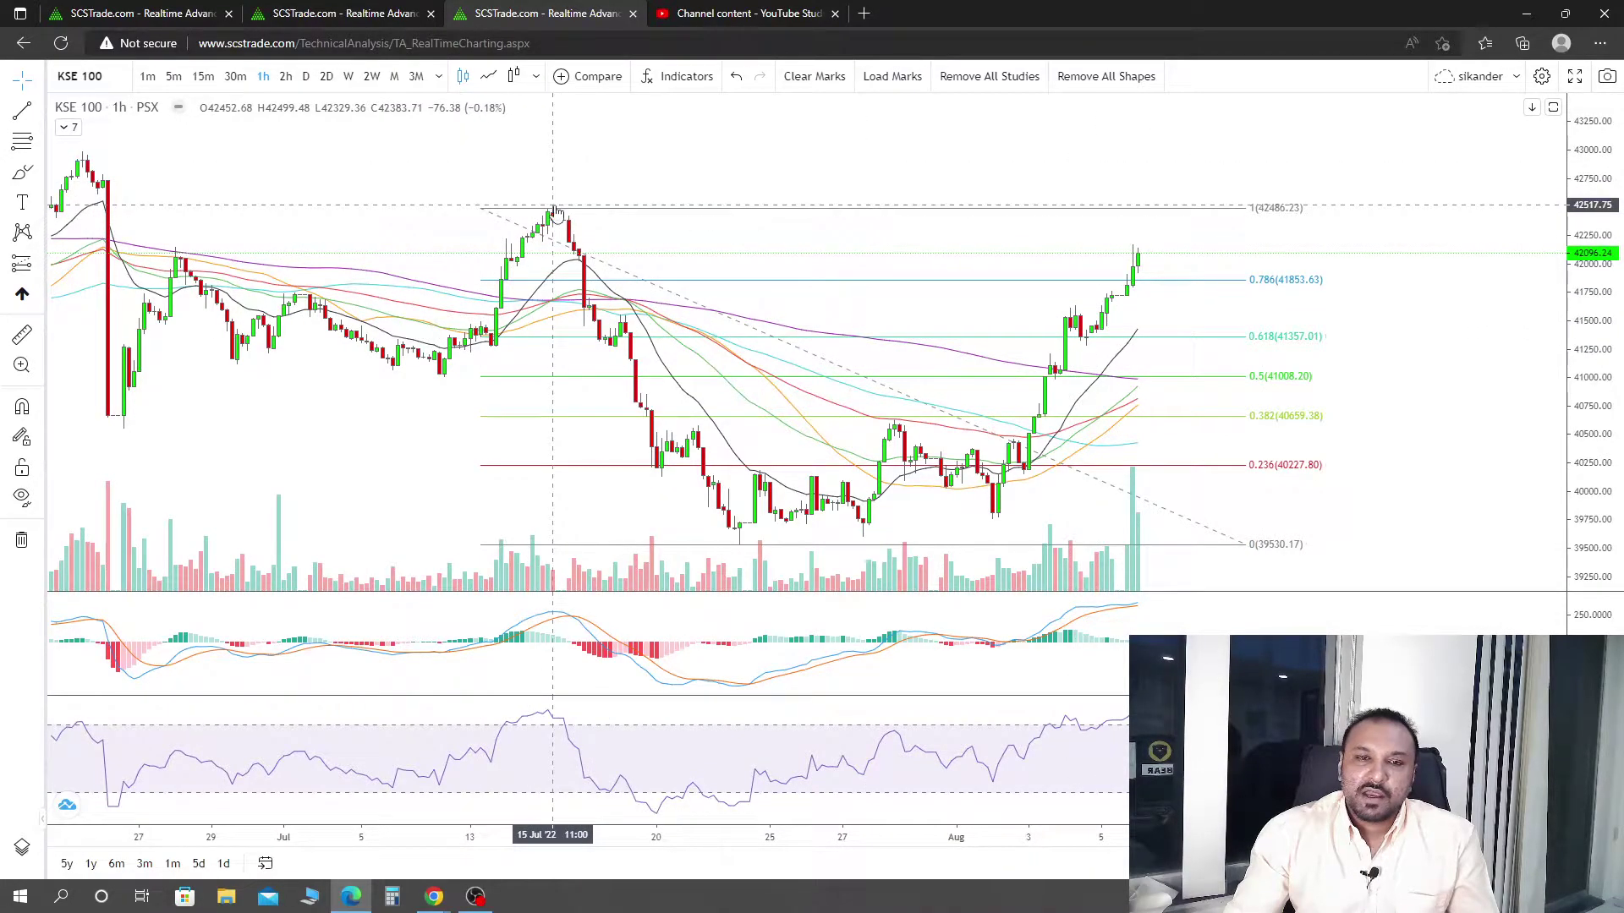
key("ctrl+shift+Tab")
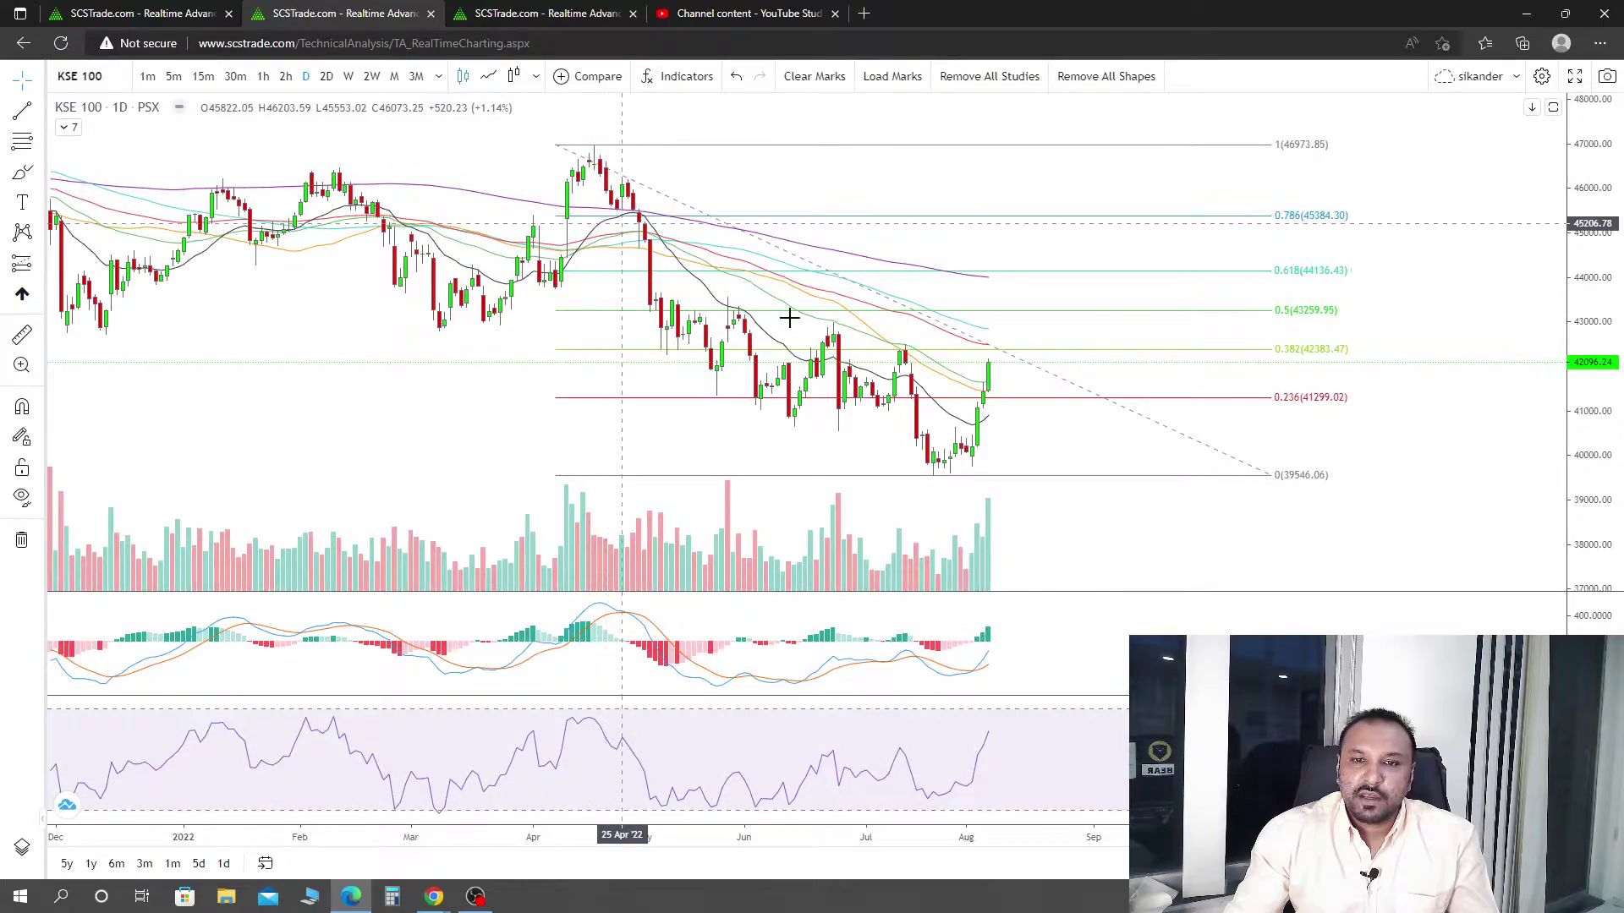
key("ctrl+shift+Tab")
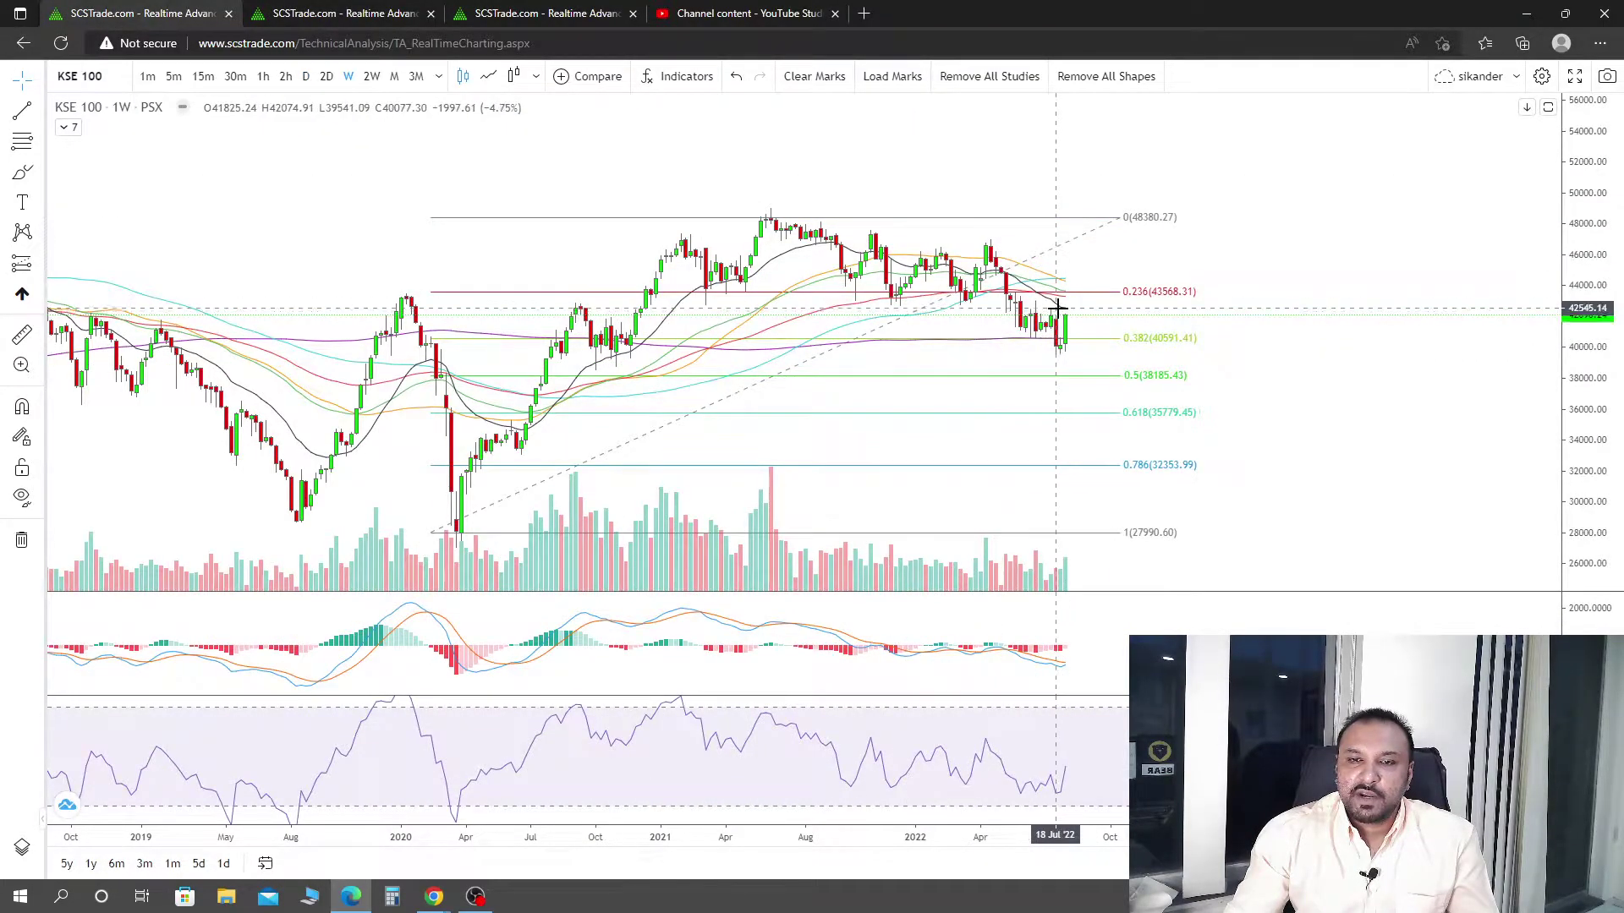
Cycle through the hourly, daily and weekly tabs, ending on the hourly 39530.17–42486.23 retracement
left_click(542, 13)
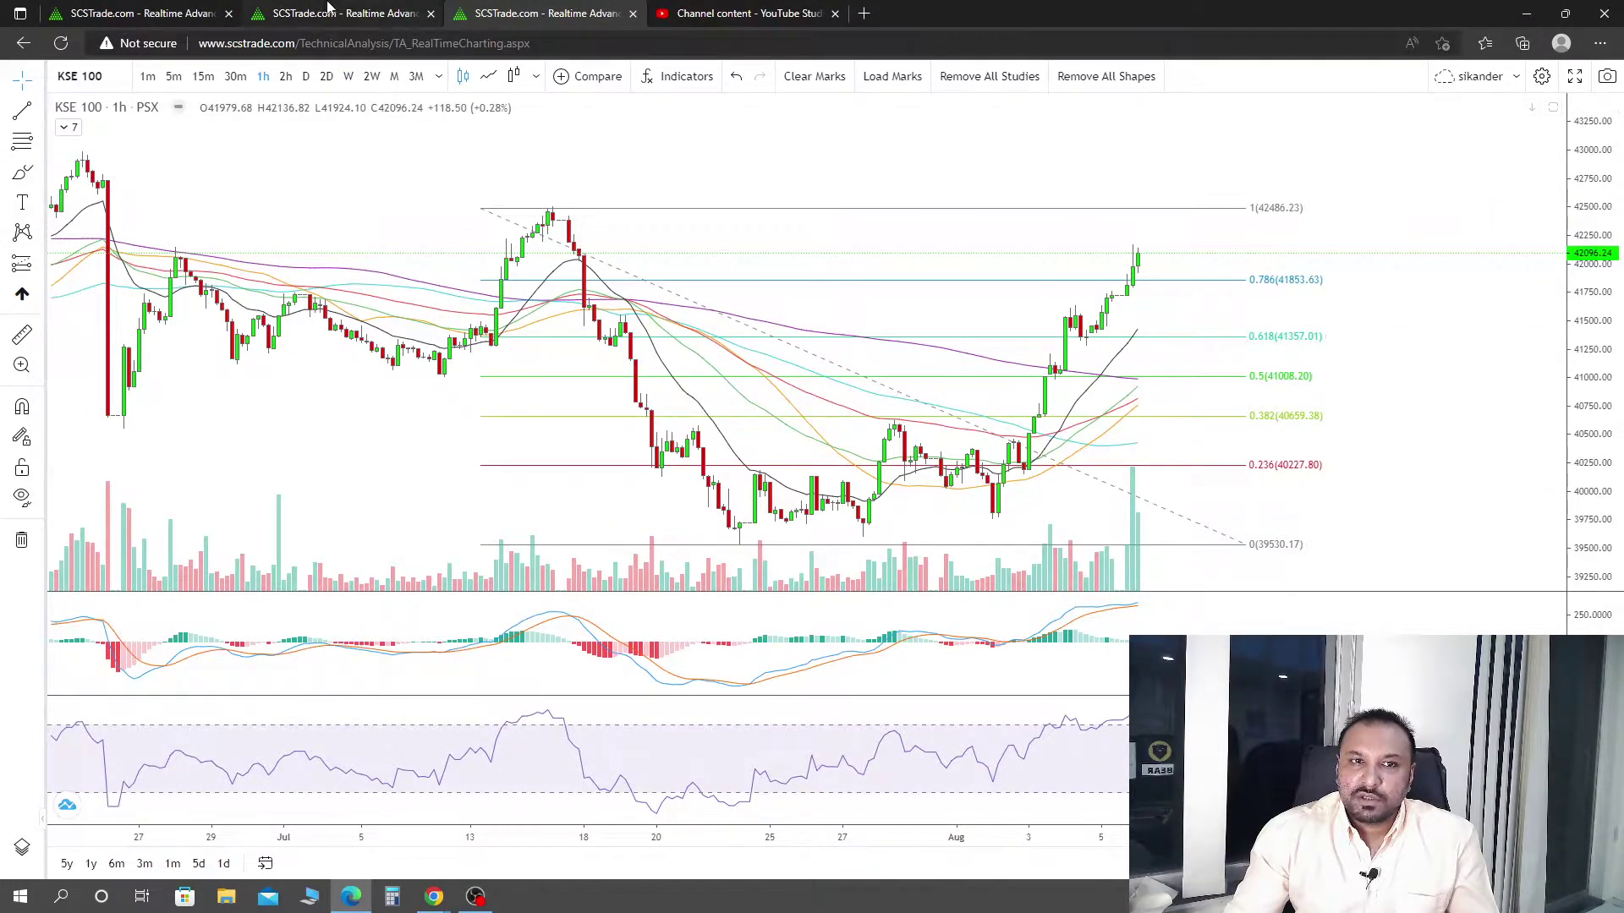
key("ctrl+shift+Tab")
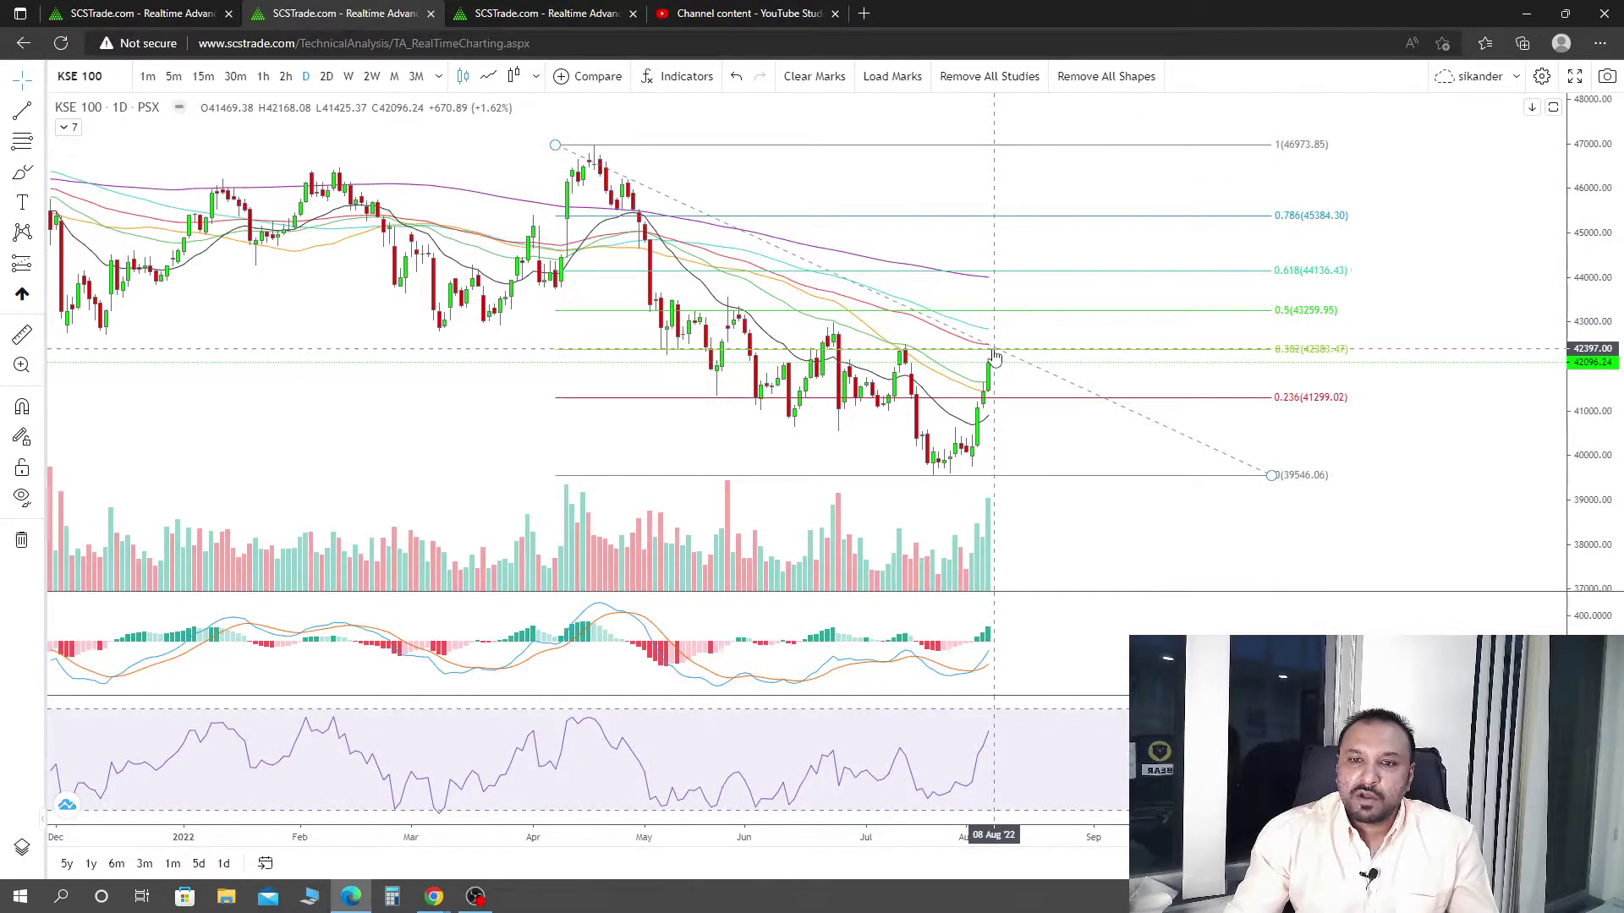
key("ctrl+shift+Tab")
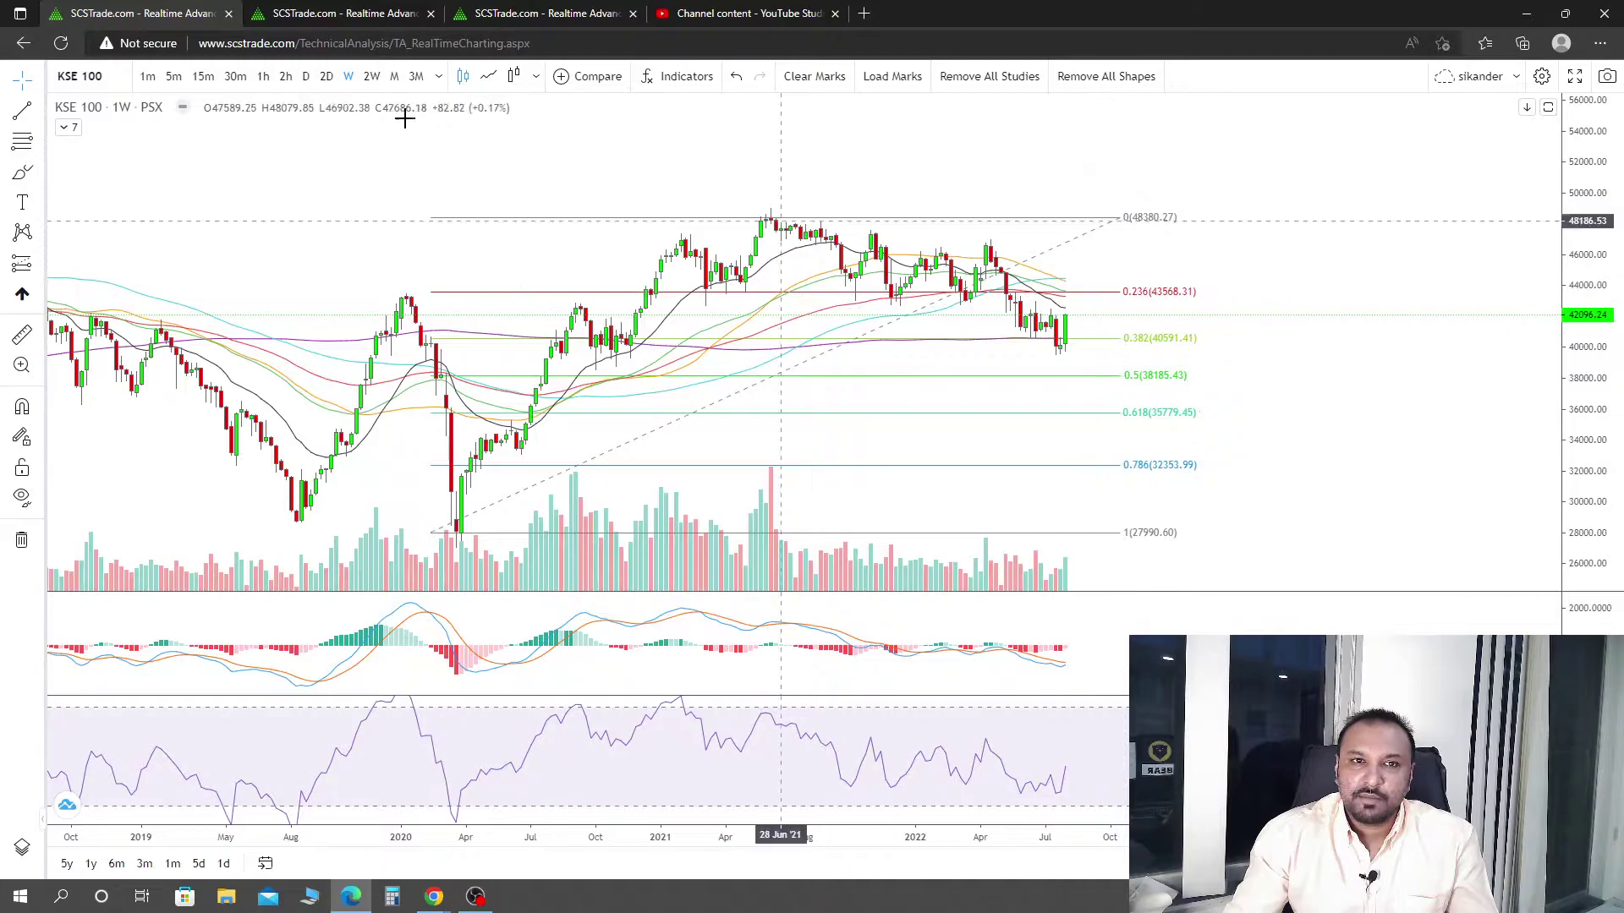
left_click(356, 13)
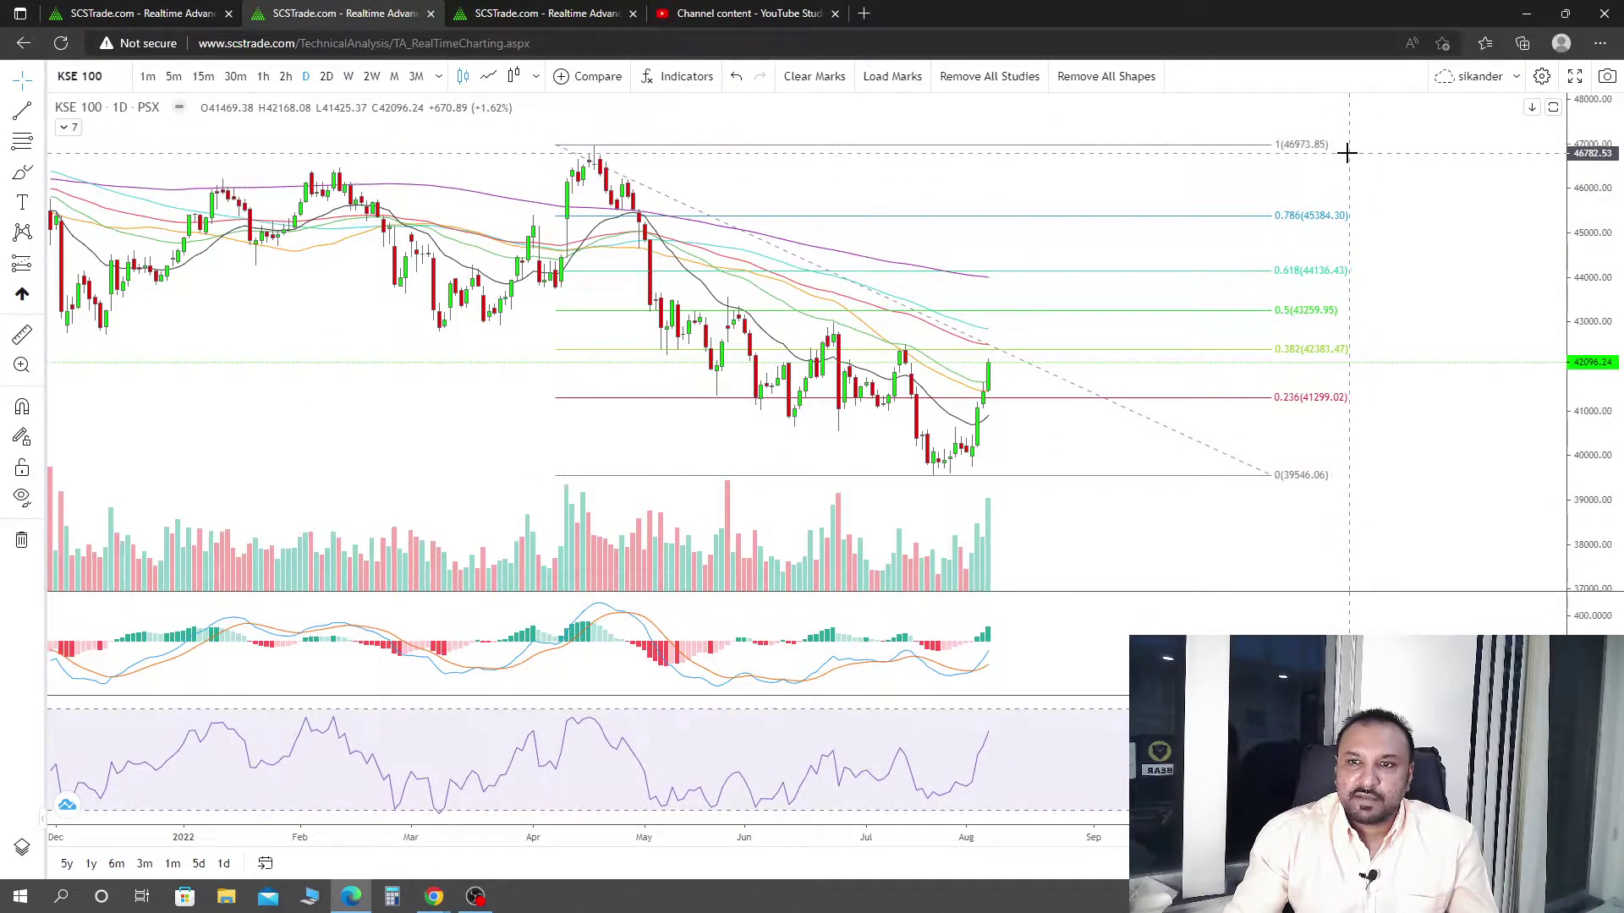
key("ctrl+Tab")
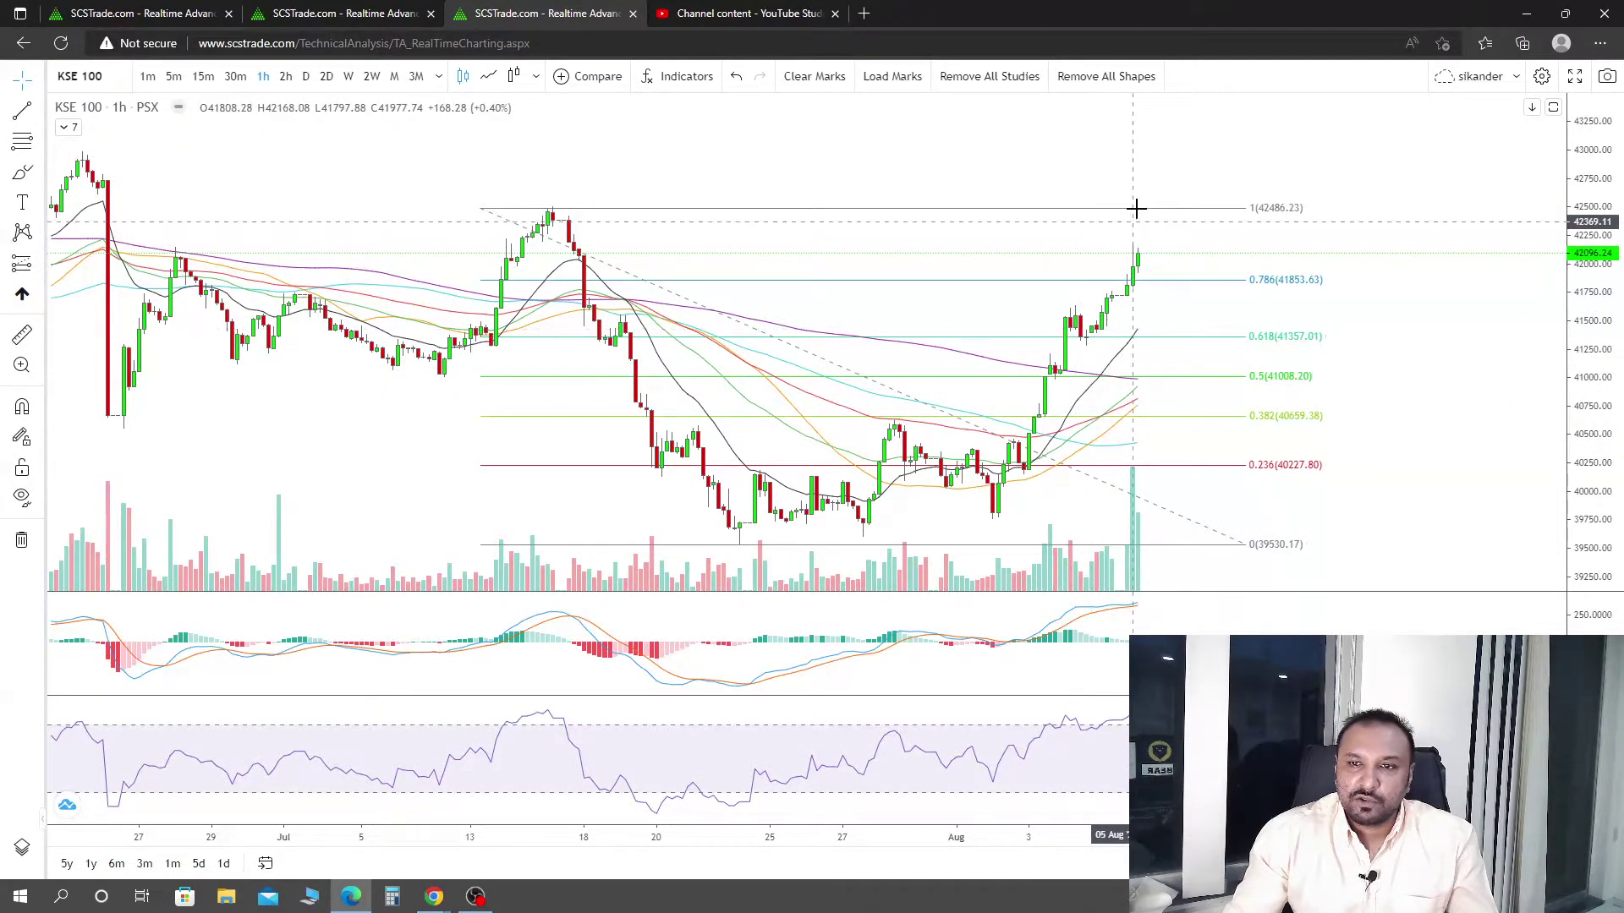
scroll(1179, 320, "down", 2)
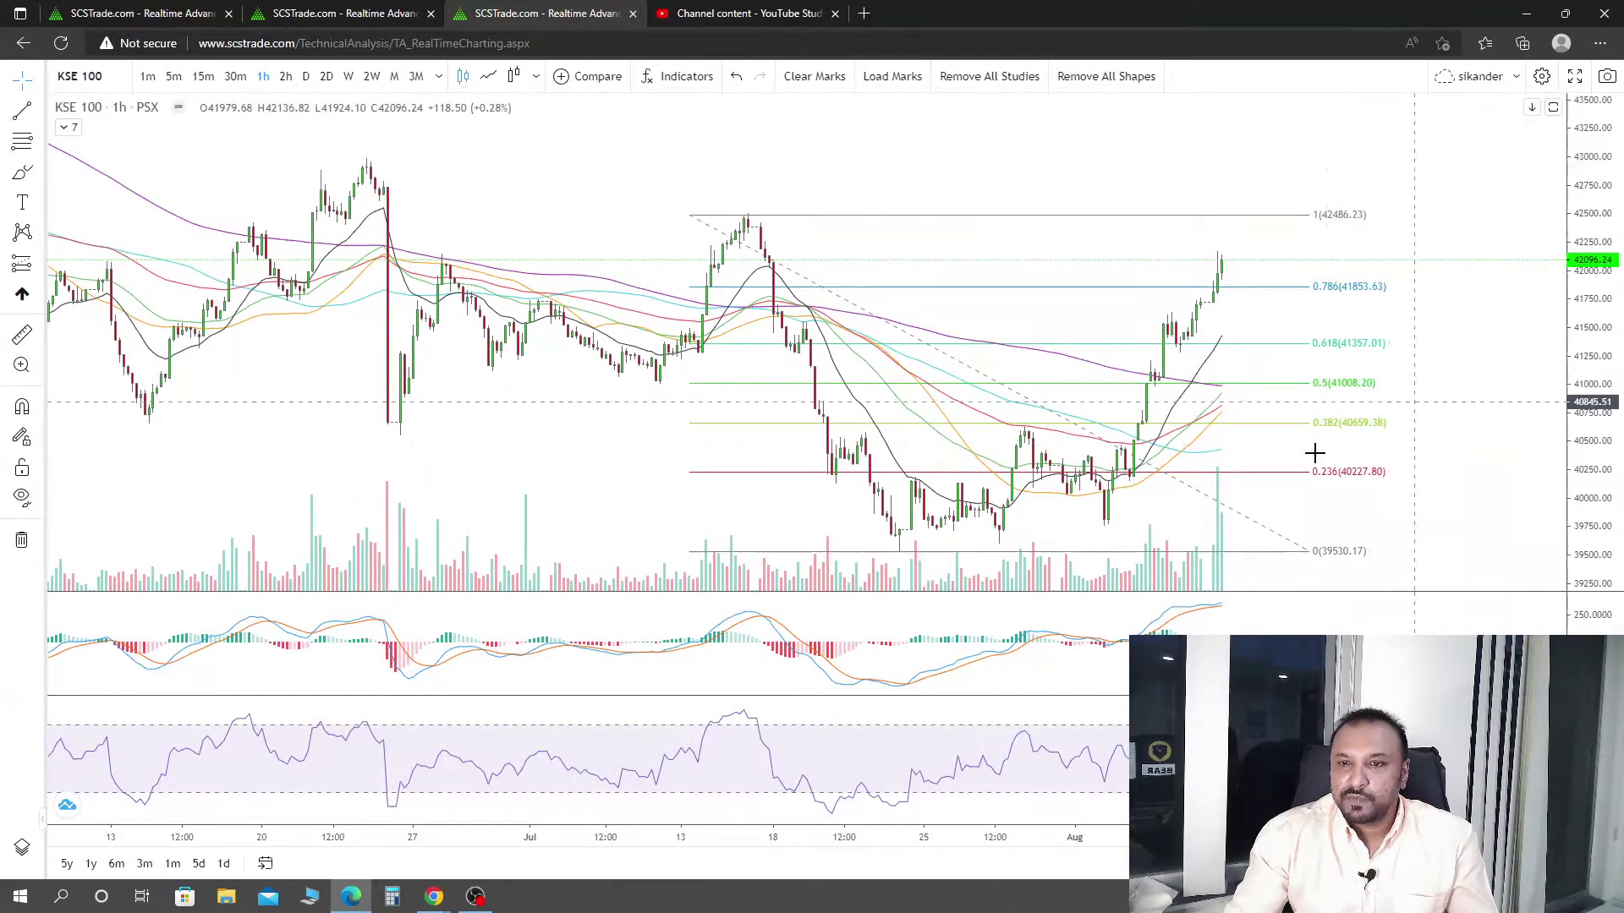
scroll(1268, 431, "up", 2)
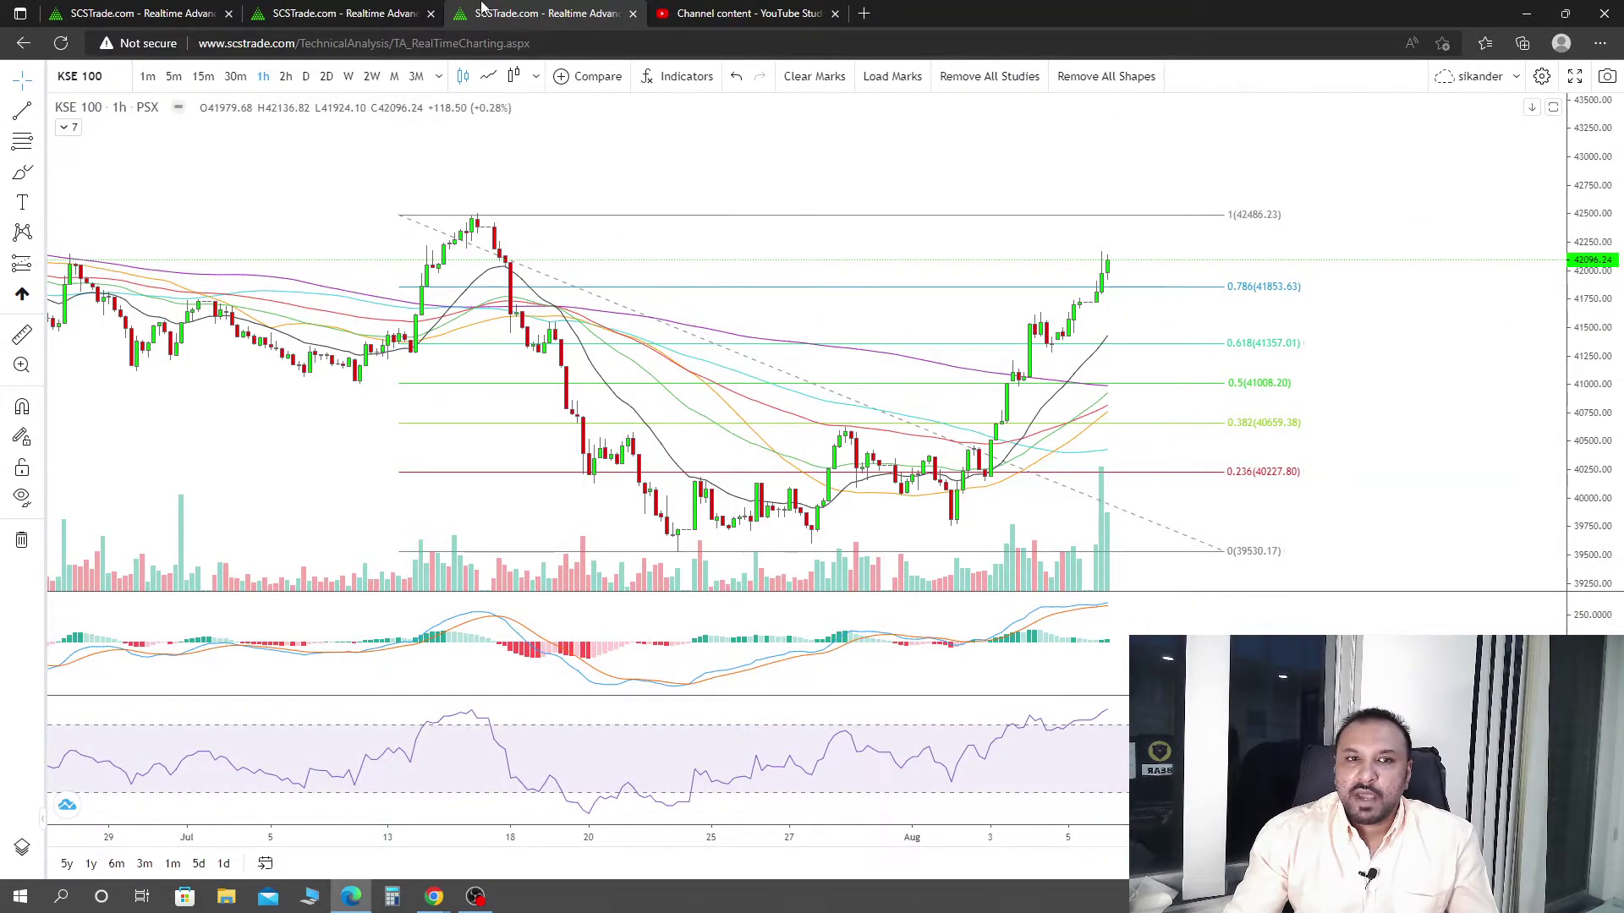
Show the daily KSE 100 chart with its 39546.06–46973.85 Fibonacci retracement
left_click(389, 13)
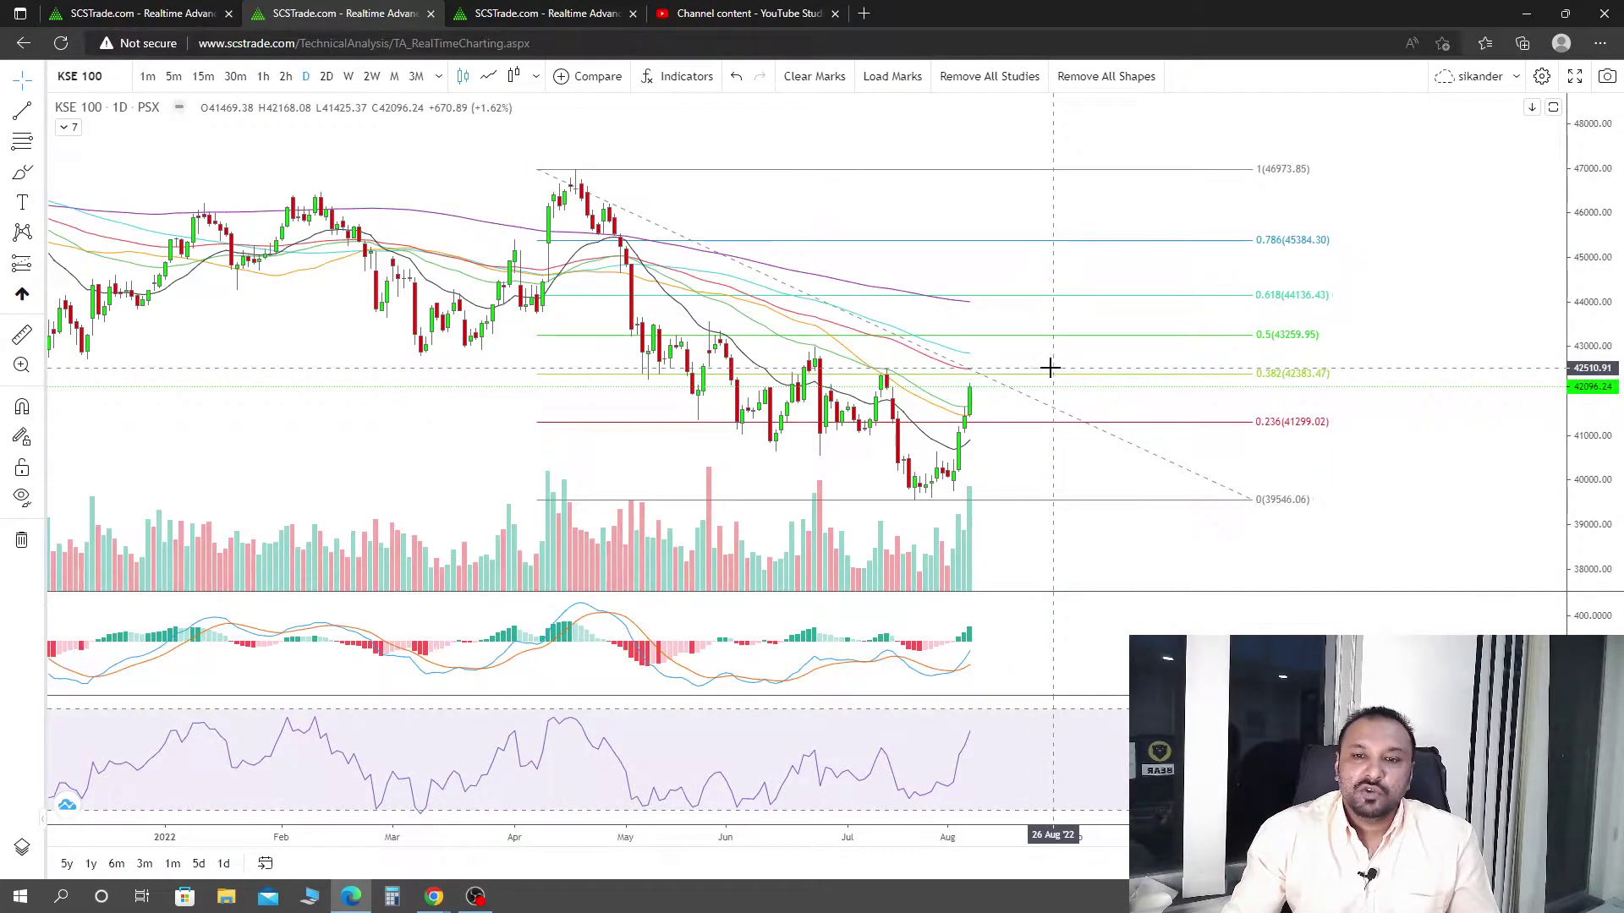
Zoom out the hourly chart, check the daily chart, then move to the weekly chart at 42096.24
left_click(582, 8)
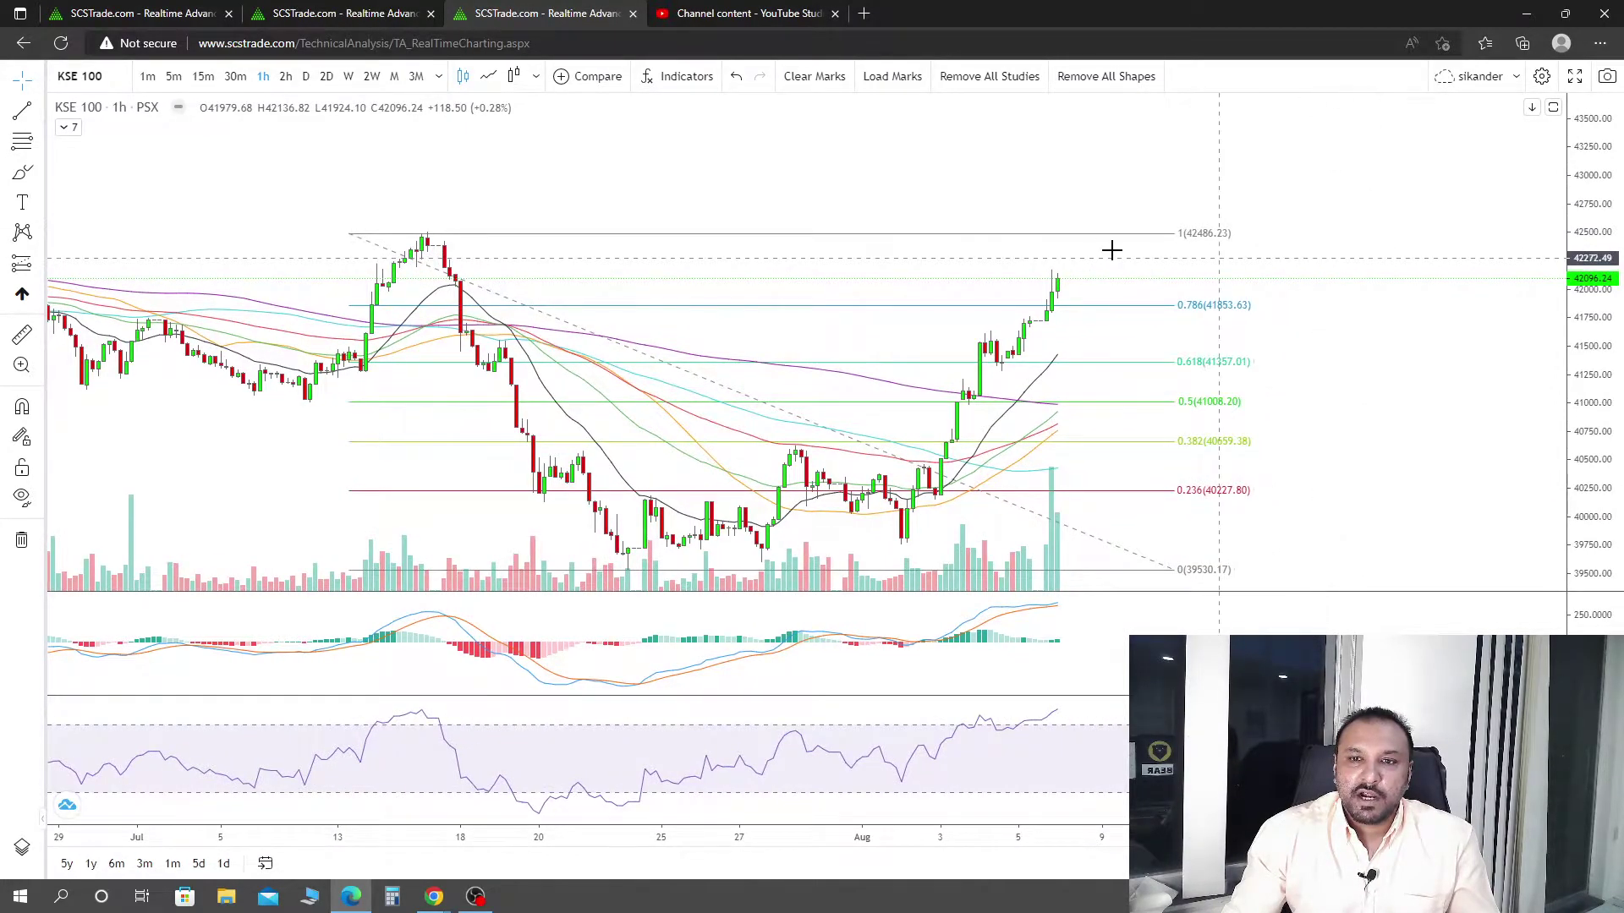
scroll(1171, 258, "down", 5)
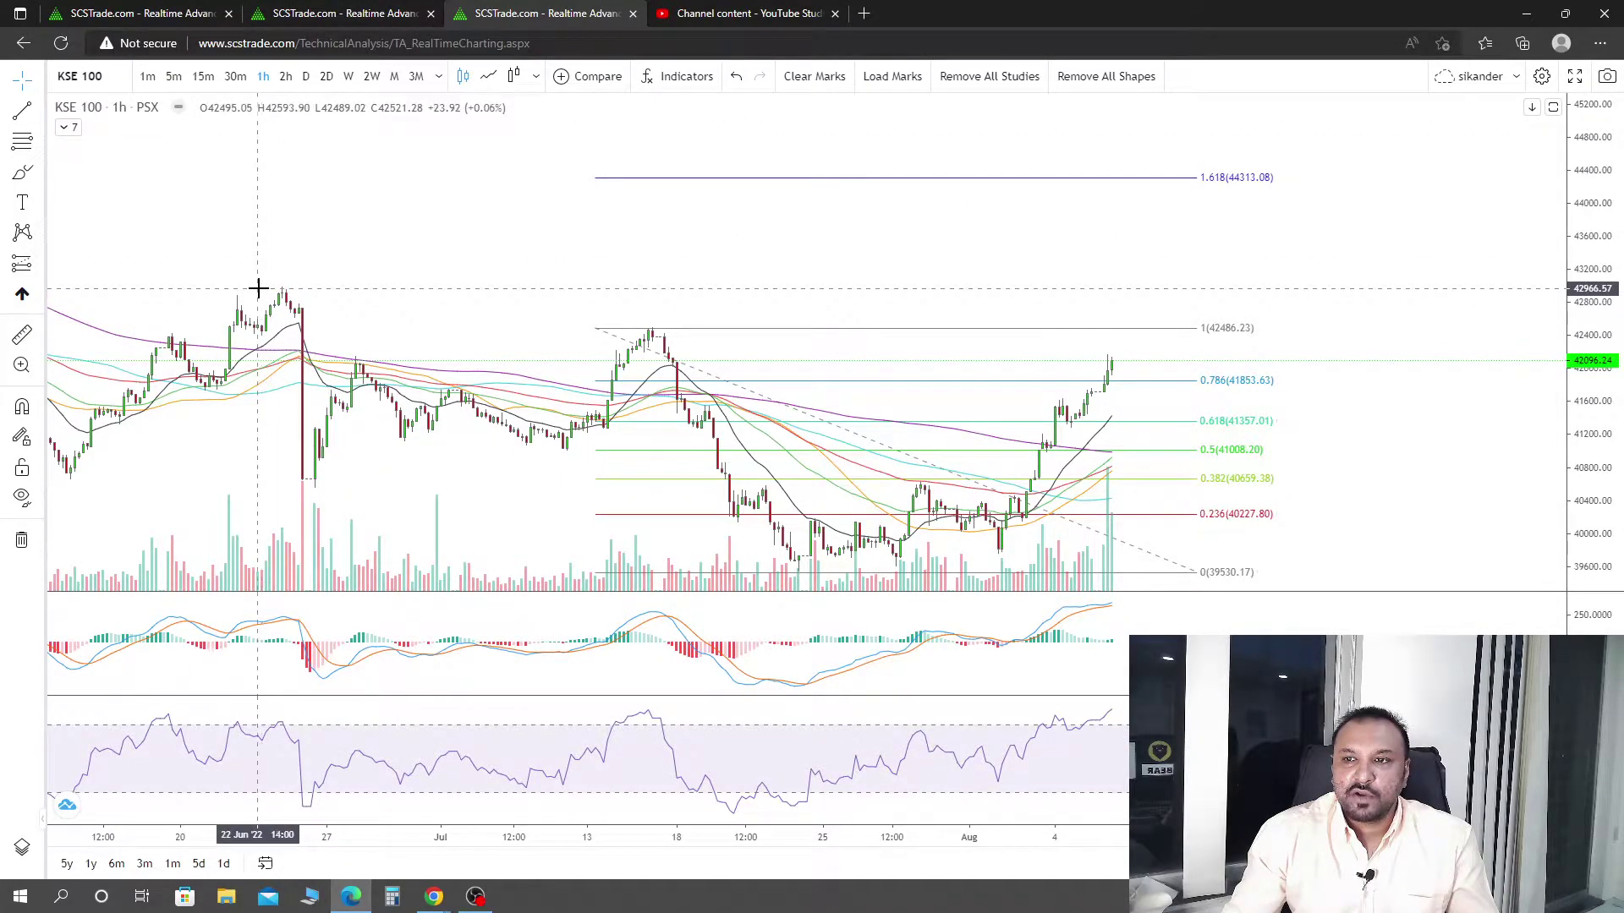
left_click(342, 13)
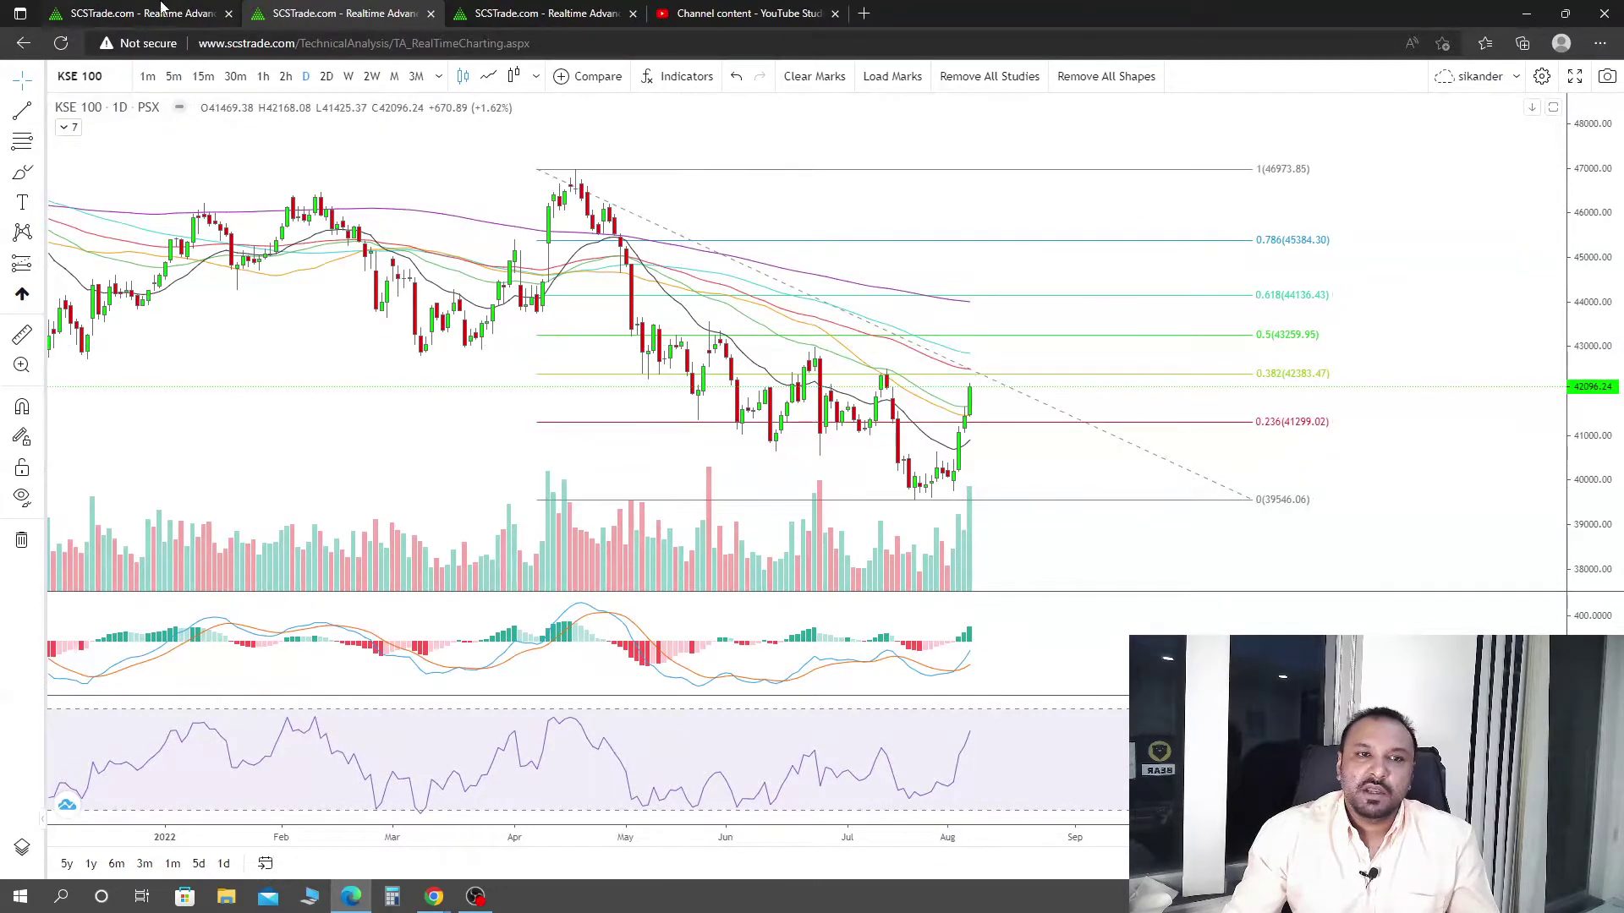
key("ctrl+shift+Tab")
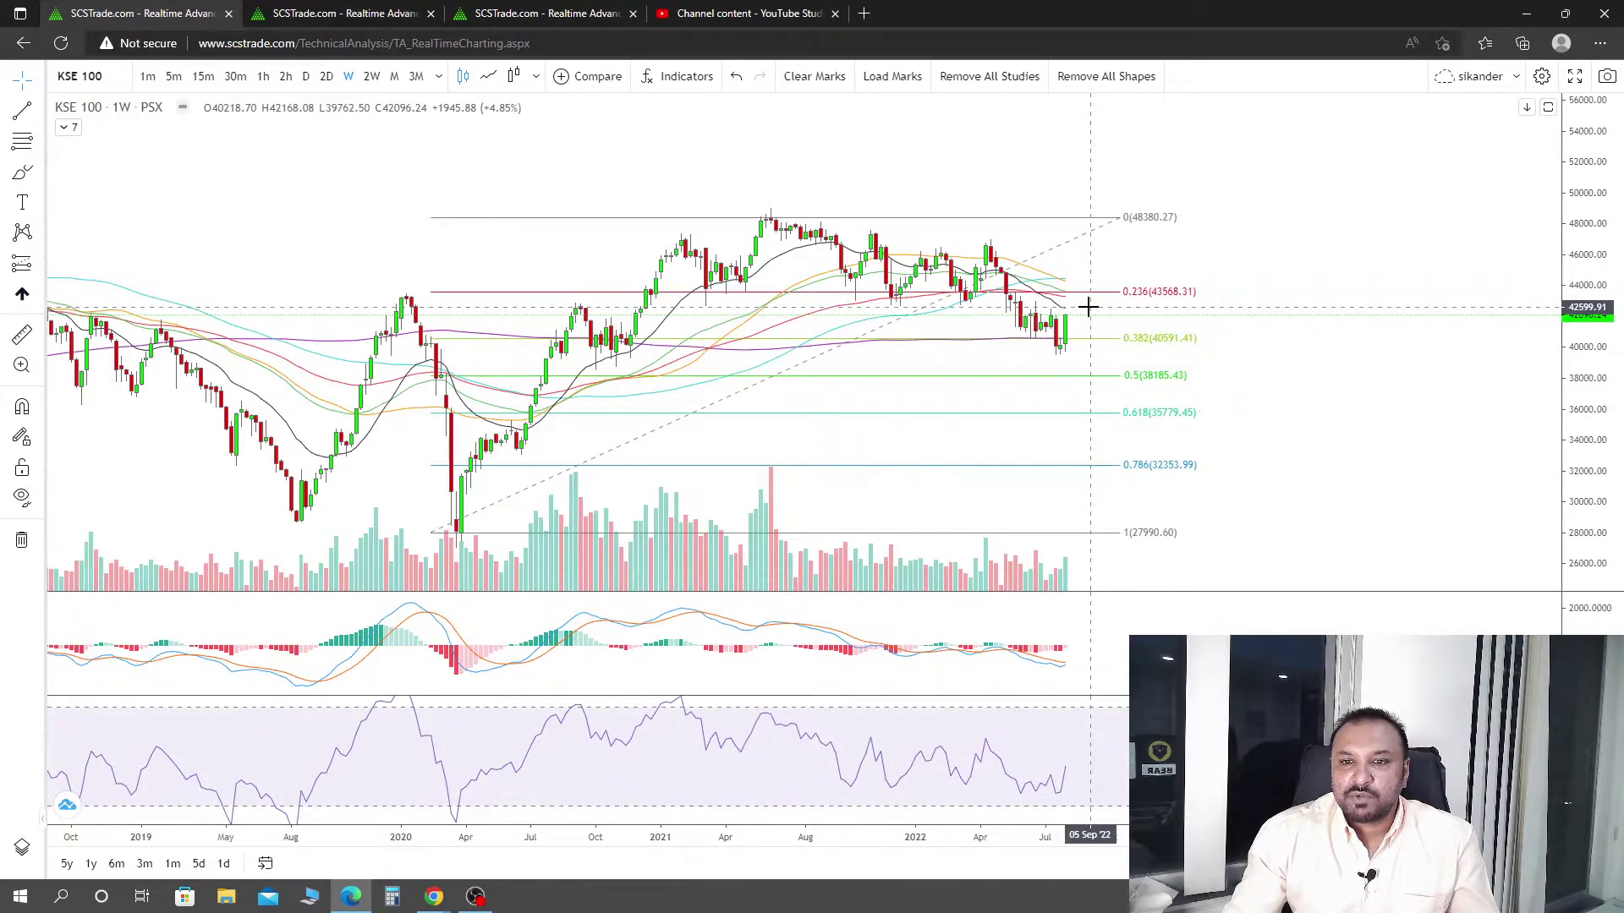